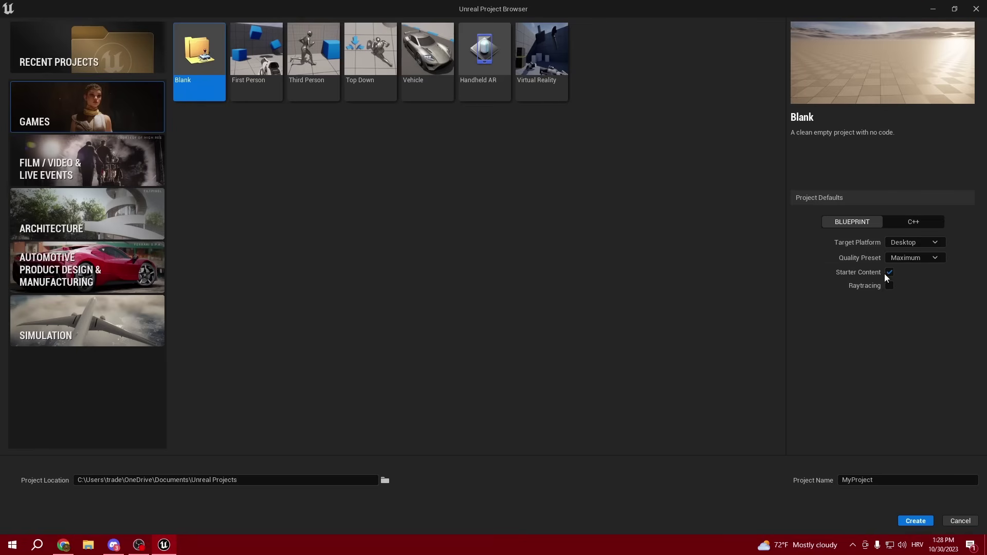
# Turn off starter content and replace the project name MyProject with HorrorProject.
pyautogui.click(890, 273)
pyautogui.click(892, 483)
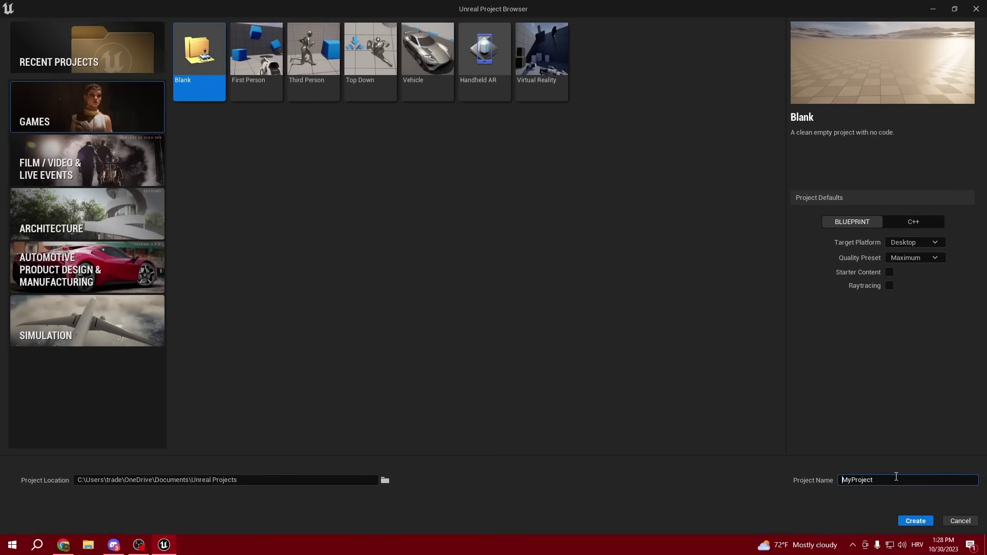
pyautogui.doubleClick(888, 478)
pyautogui.write(',H')
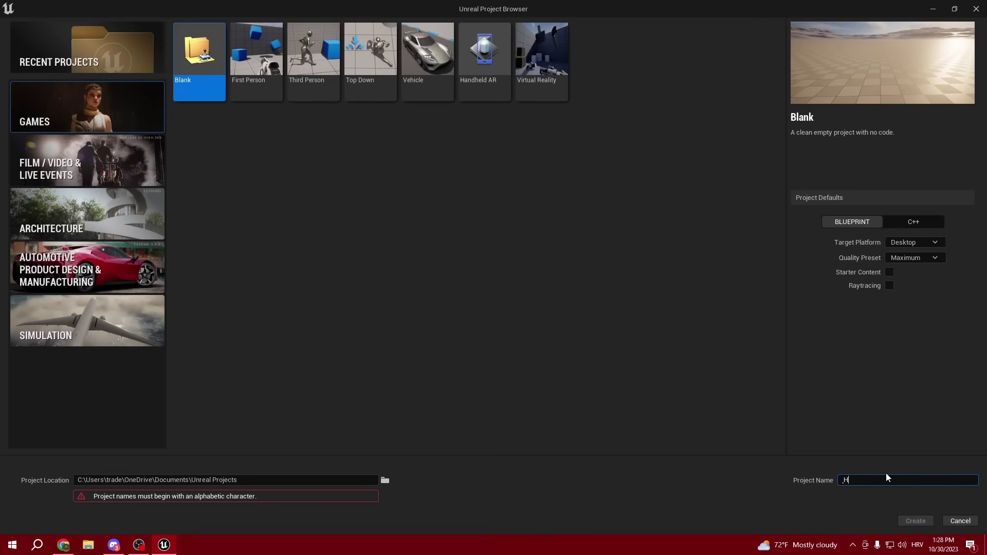
pyautogui.press('BackSpace')
pyautogui.press('BackSpace')
pyautogui.write('HorrorG')
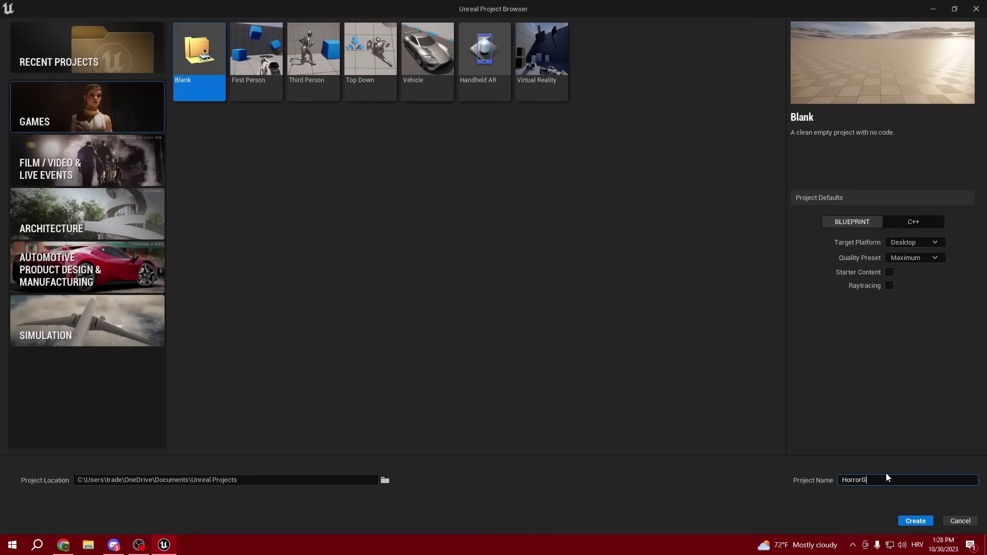
pyautogui.write('ame')
# Create the project and open the Content folder in the Content Browser.
pyautogui.click(901, 520)
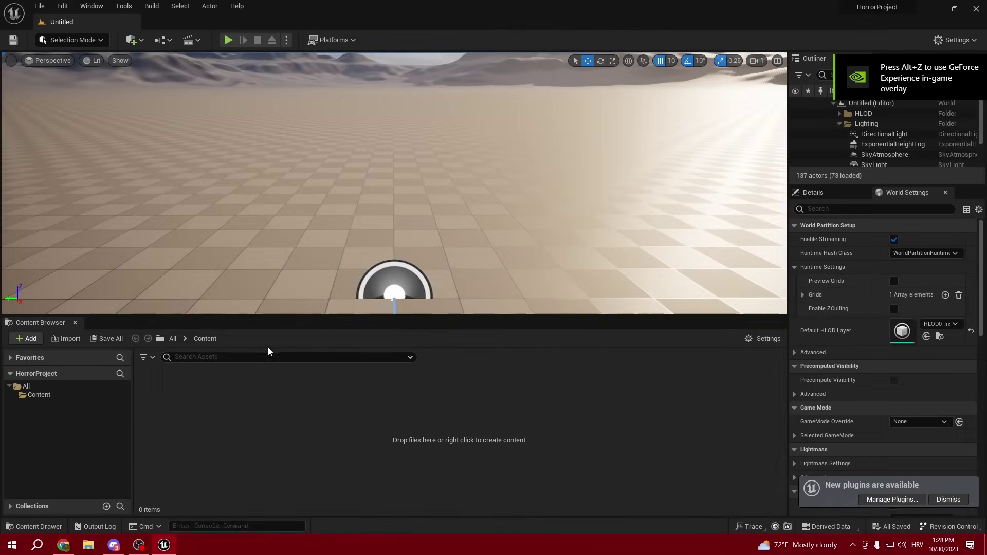
pyautogui.moveTo(351, 211); pyautogui.dragTo(518, 315, button='right')
pyautogui.click(175, 339)
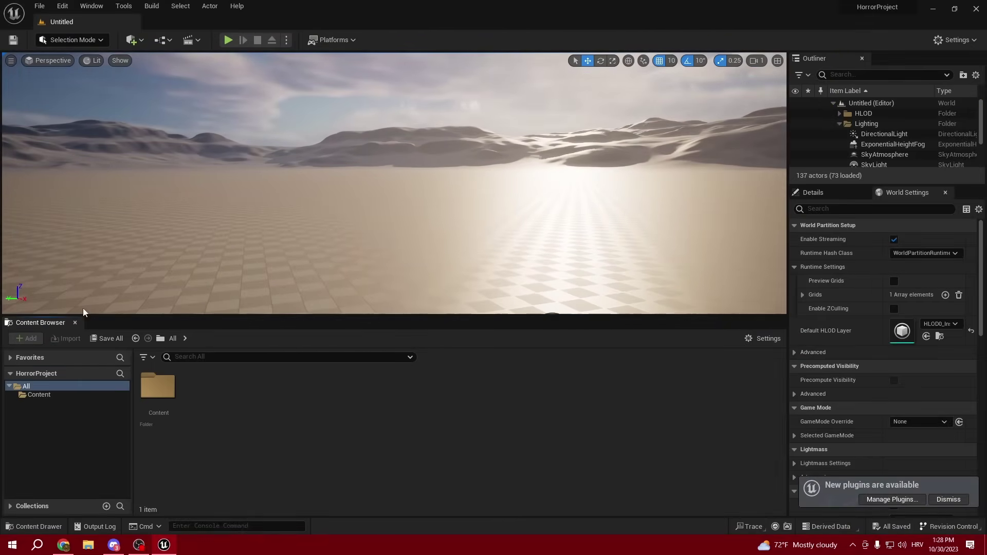
pyautogui.click(183, 391)
pyautogui.click(205, 388)
pyautogui.click(68, 399)
pyautogui.click(68, 394)
pyautogui.rightClick(257, 397)
pyautogui.click(176, 381)
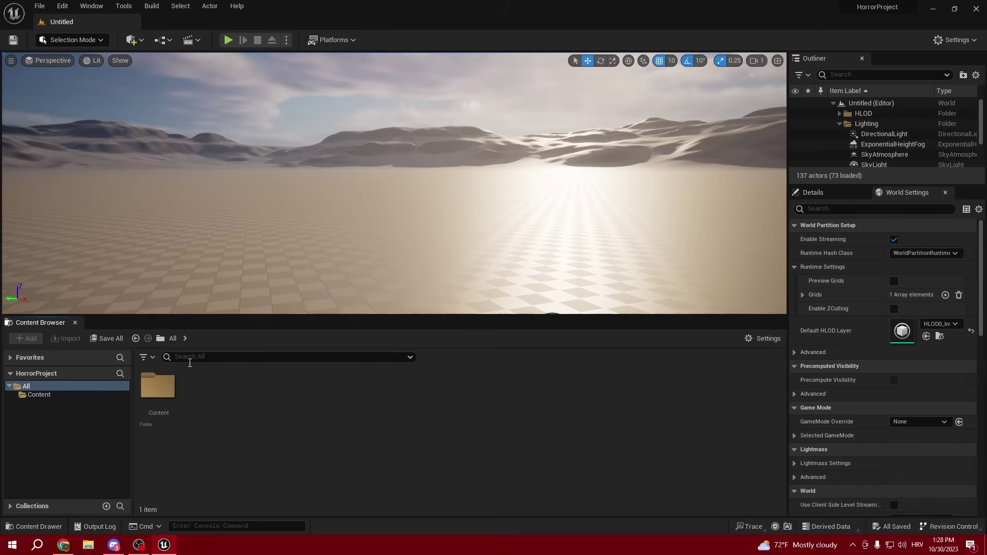
pyautogui.doubleClick(158, 389)
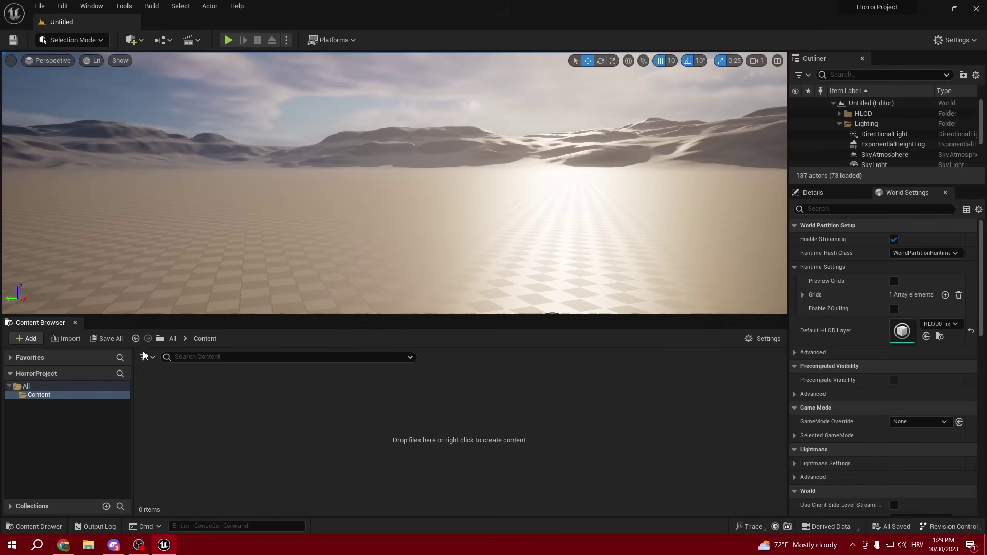
# Add a new folder named Levels inside Content.
pyautogui.rightClick(207, 420)
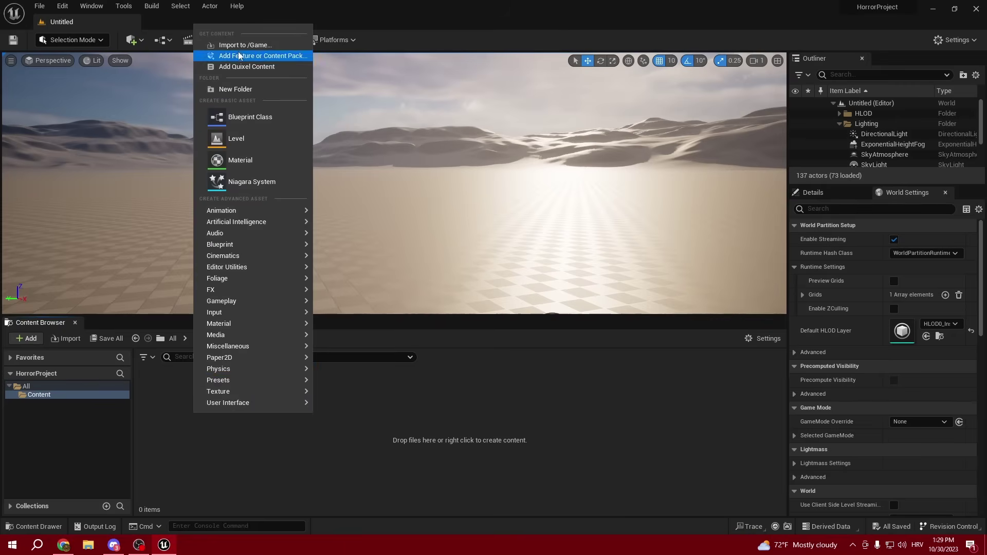
pyautogui.click(239, 91)
pyautogui.write('IE')
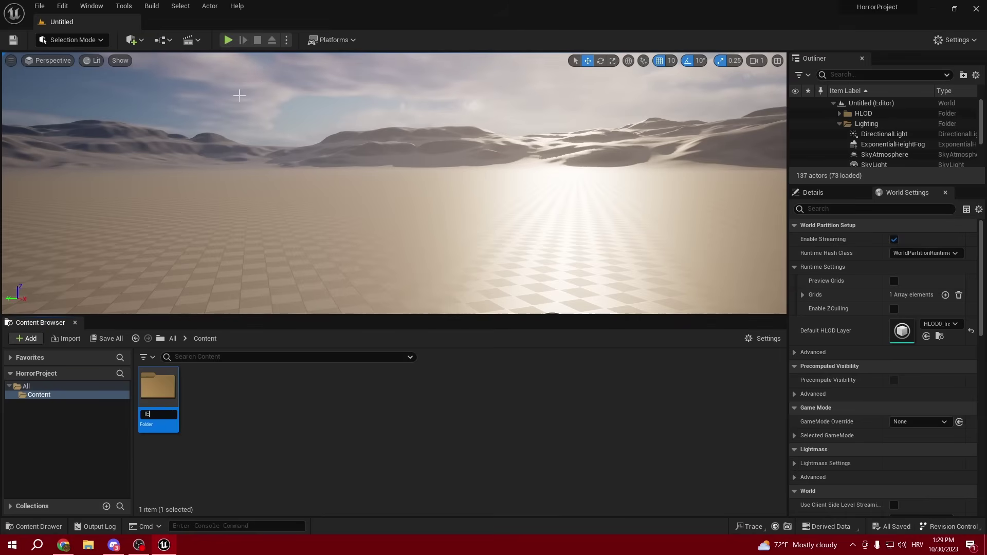
pyautogui.write('vel')
pyautogui.press('BackSpace')
pyautogui.press('BackSpace')
pyautogui.press('BackSpace')
pyautogui.press('BackSpace')
pyautogui.press('BackSpace')
pyautogui.write('Levels')
pyautogui.press('Return')
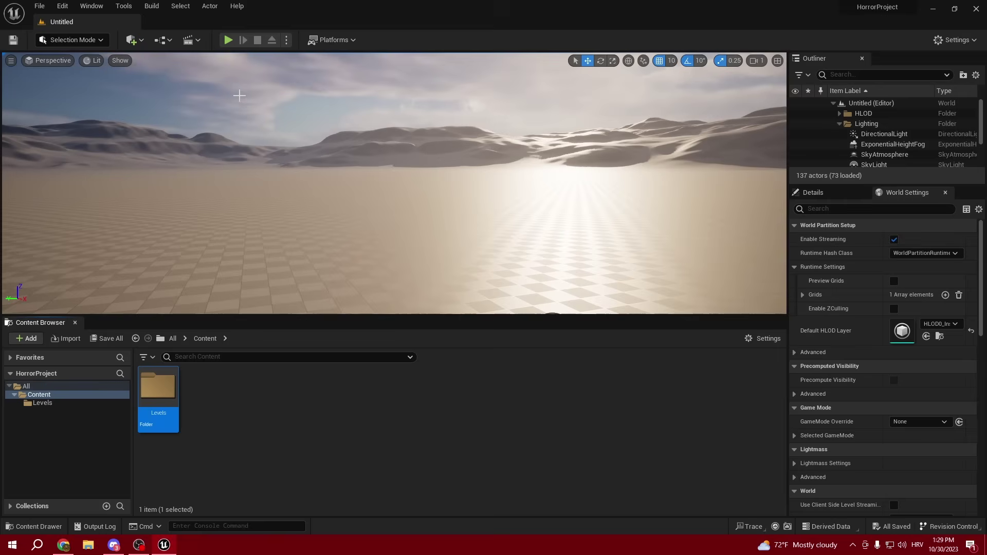
# Open the Levels folder, ready to add content there.
pyautogui.click(263, 435)
pyautogui.click(56, 405)
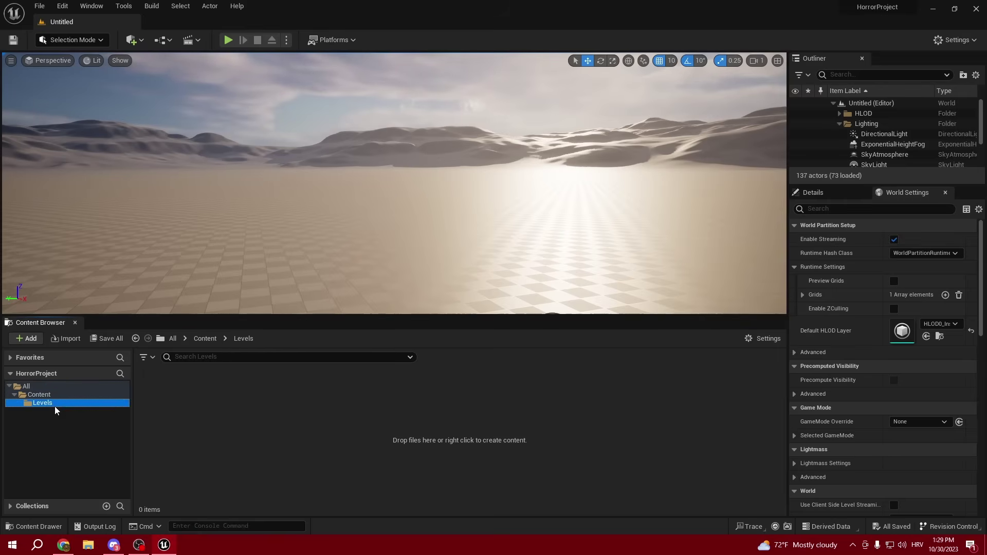
pyautogui.click(49, 395)
pyautogui.click(57, 387)
pyautogui.doubleClick(158, 385)
pyautogui.doubleClick(158, 384)
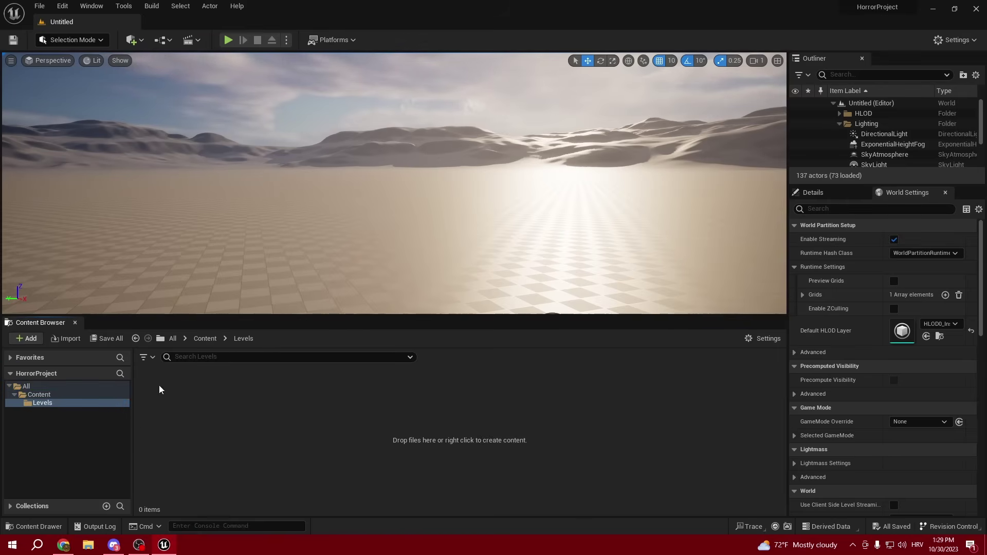
pyautogui.rightClick(200, 397)
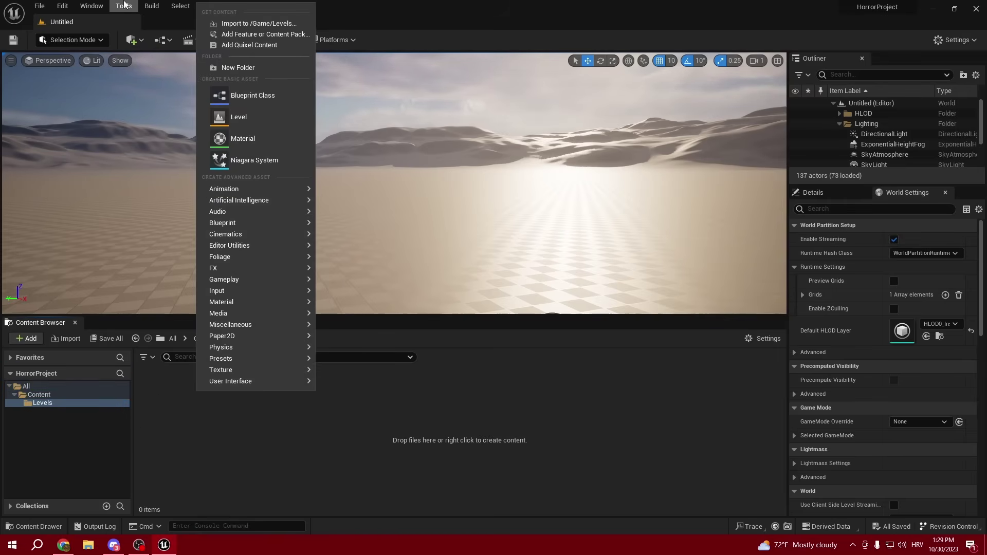
# Create a new level from the Basic template.
pyautogui.click(261, 11)
pyautogui.click(40, 6)
pyautogui.click(46, 30)
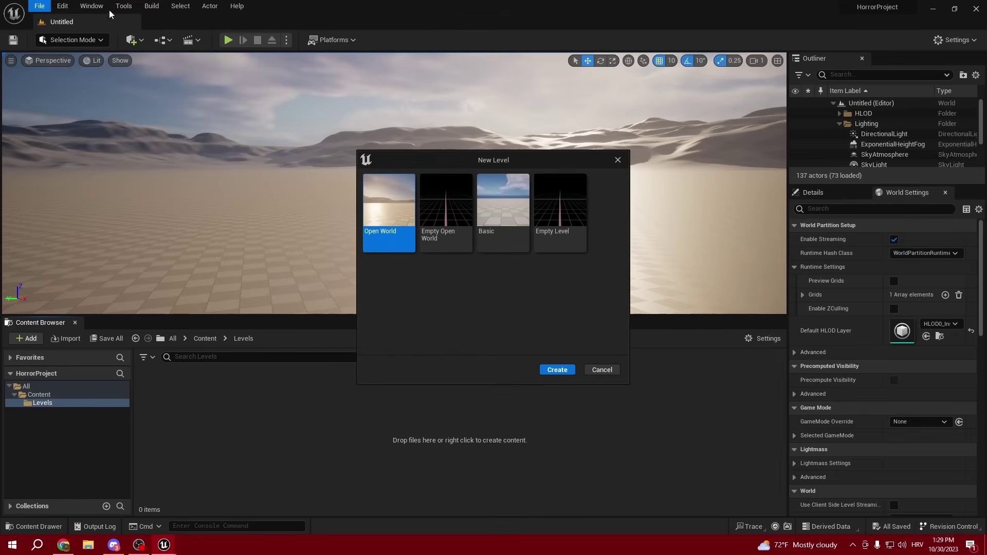
pyautogui.click(618, 160)
pyautogui.click(40, 6)
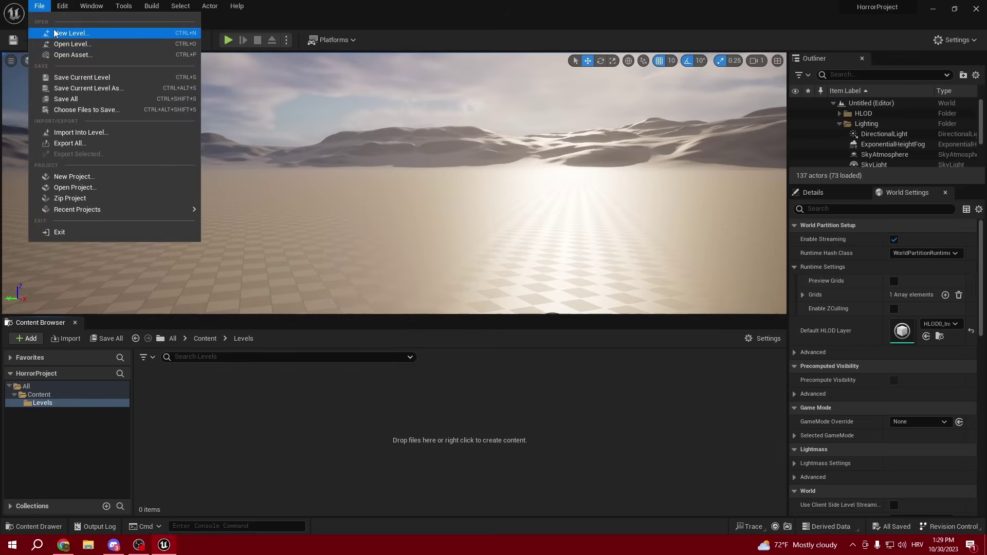
pyautogui.click(55, 34)
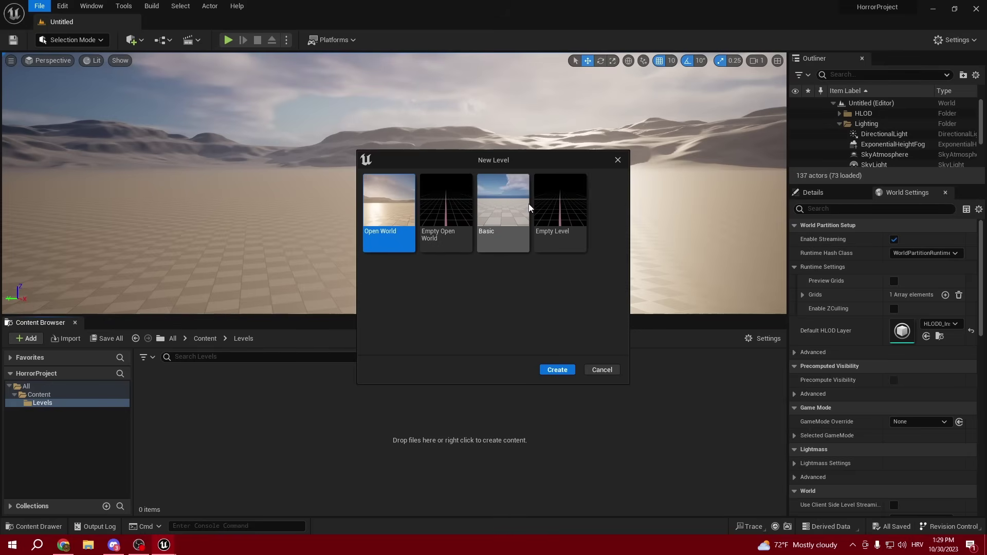
pyautogui.click(512, 201)
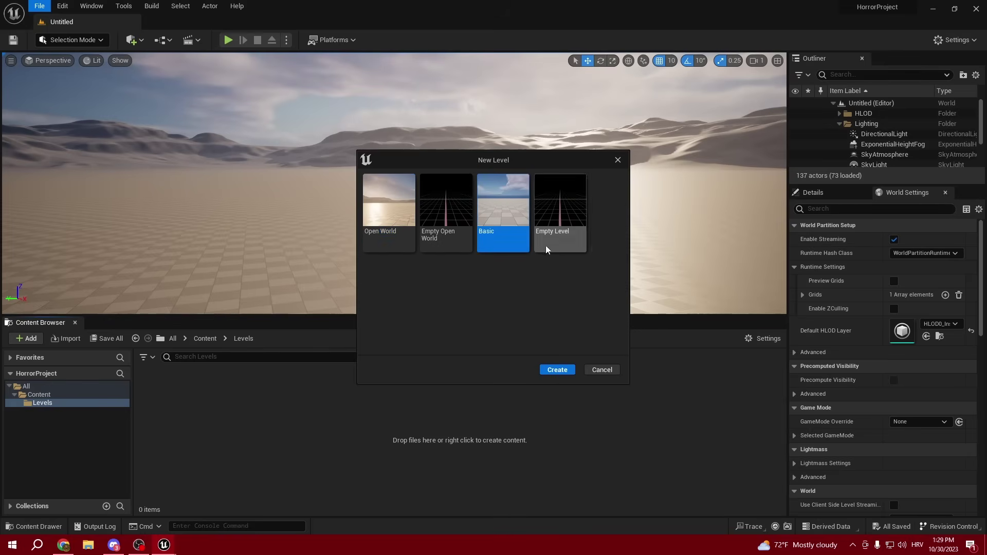
pyautogui.click(553, 371)
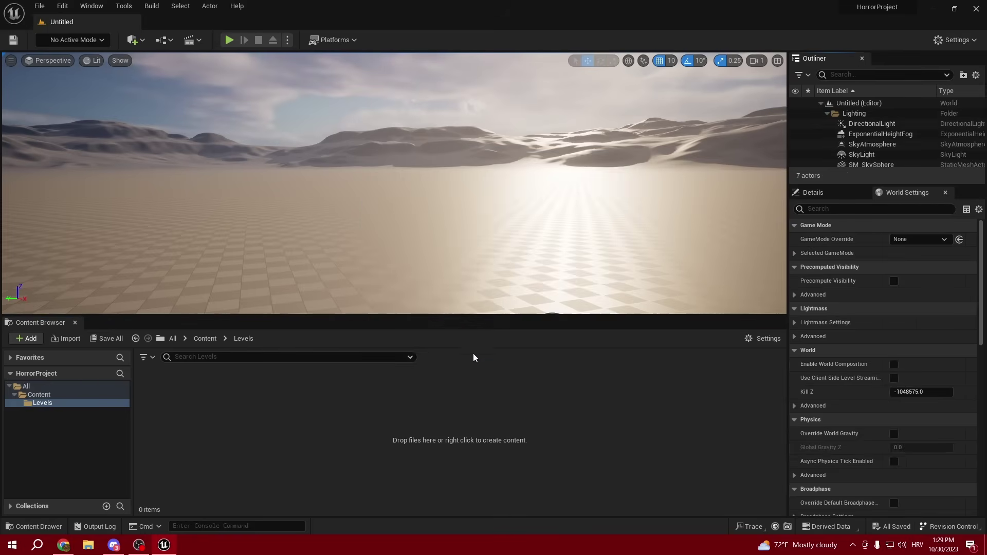
# Start saving the level under a new name, clearing the default NewMap name.
pyautogui.click(39, 6)
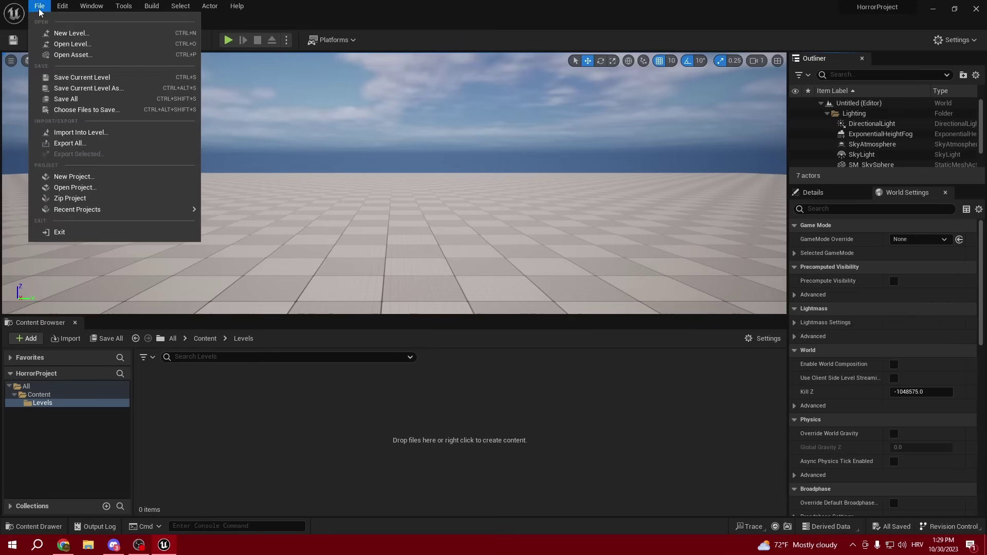
pyautogui.click(80, 89)
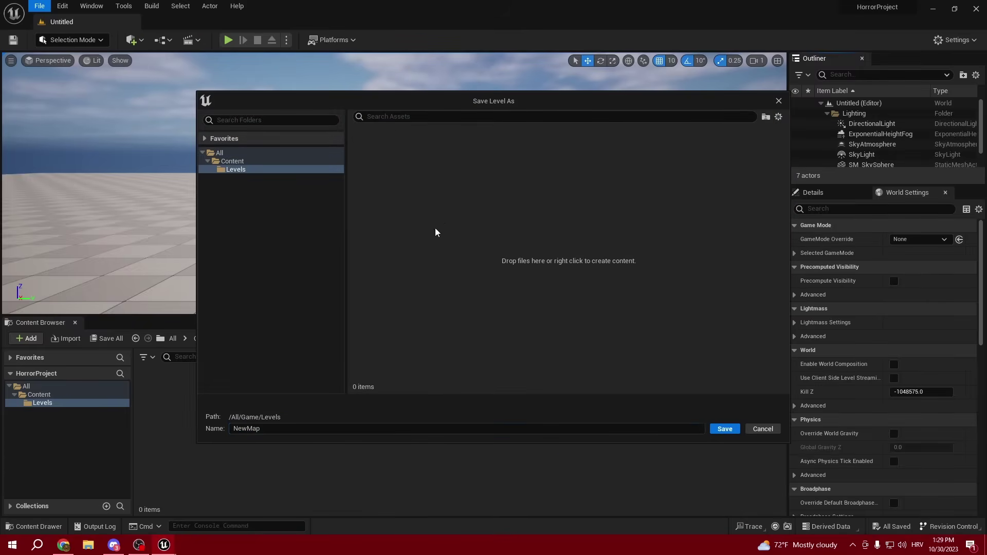
pyautogui.click(330, 429)
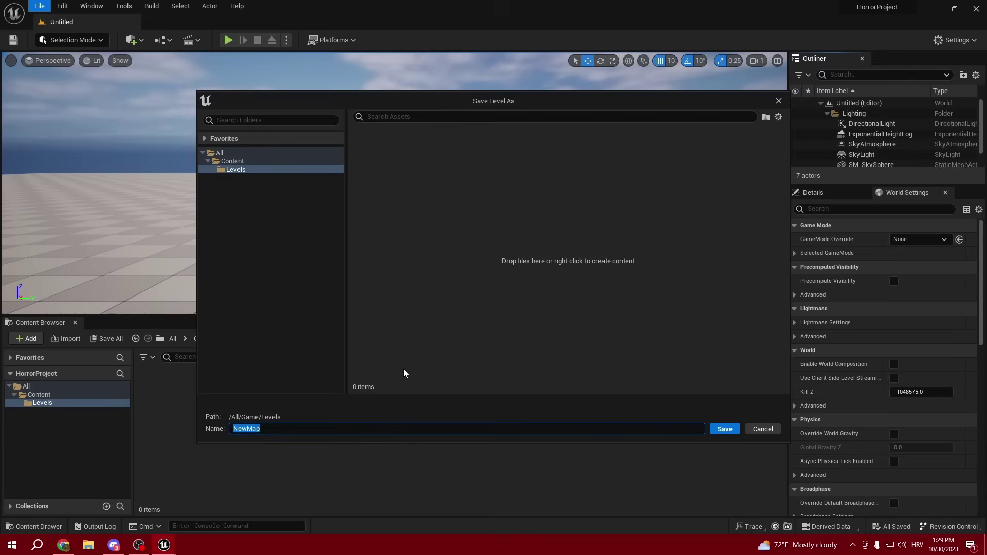
pyautogui.press('BackSpace')
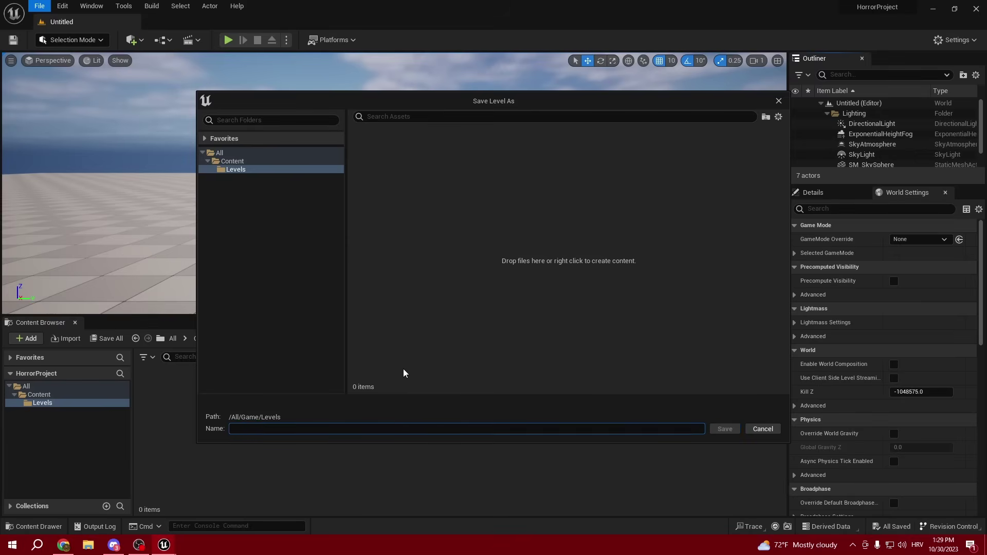
# Save the level as Map1 and browse back into the Levels folder.
pyautogui.write('Map1')
pyautogui.click(725, 429)
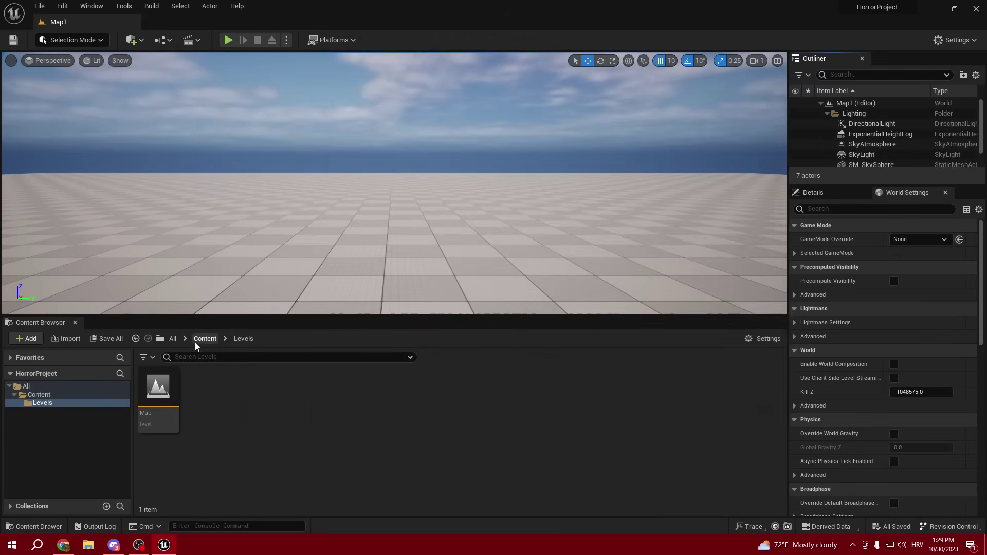
pyautogui.click(206, 338)
pyautogui.doubleClick(159, 387)
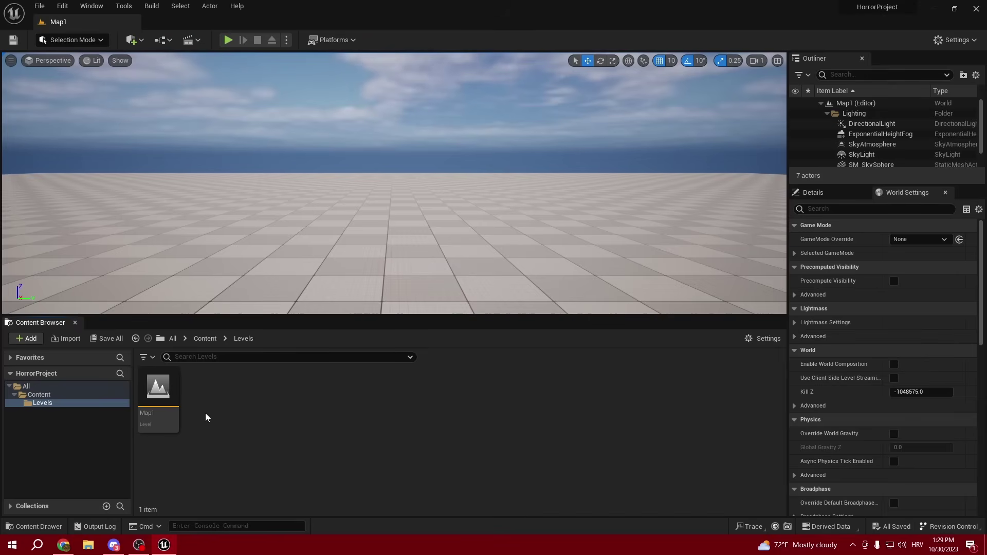
pyautogui.rightClick(197, 401)
pyautogui.click(192, 414)
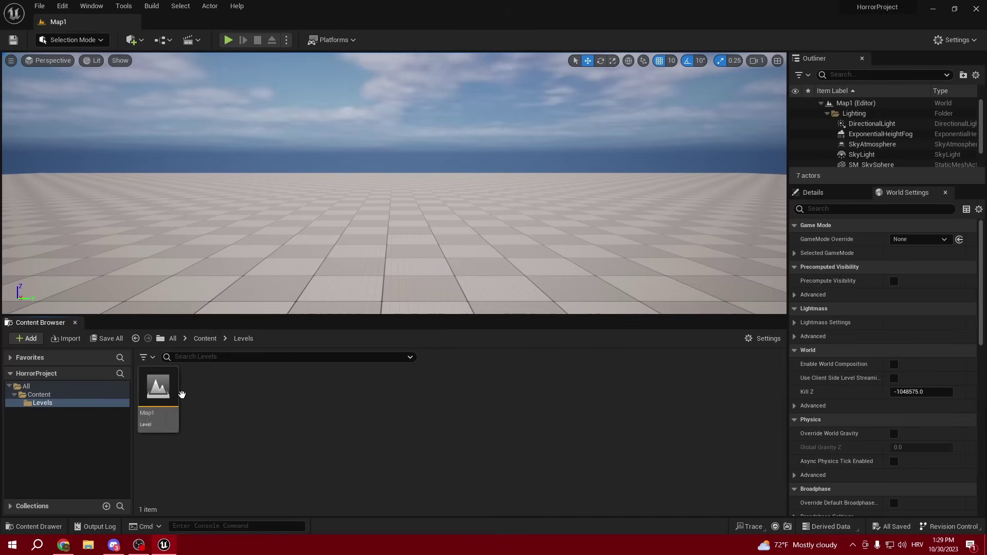
pyautogui.click(205, 338)
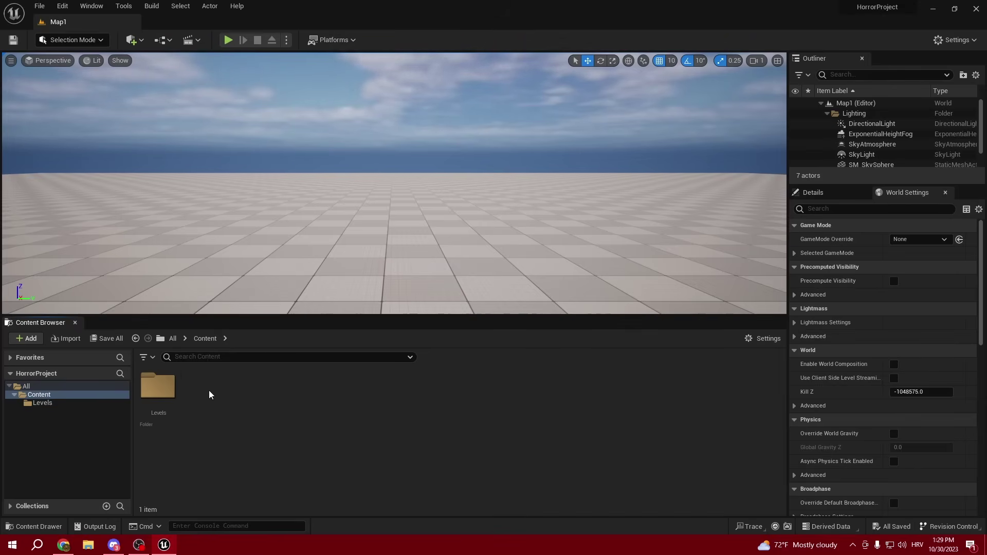
pyautogui.doubleClick(177, 383)
pyautogui.rightClick(219, 381)
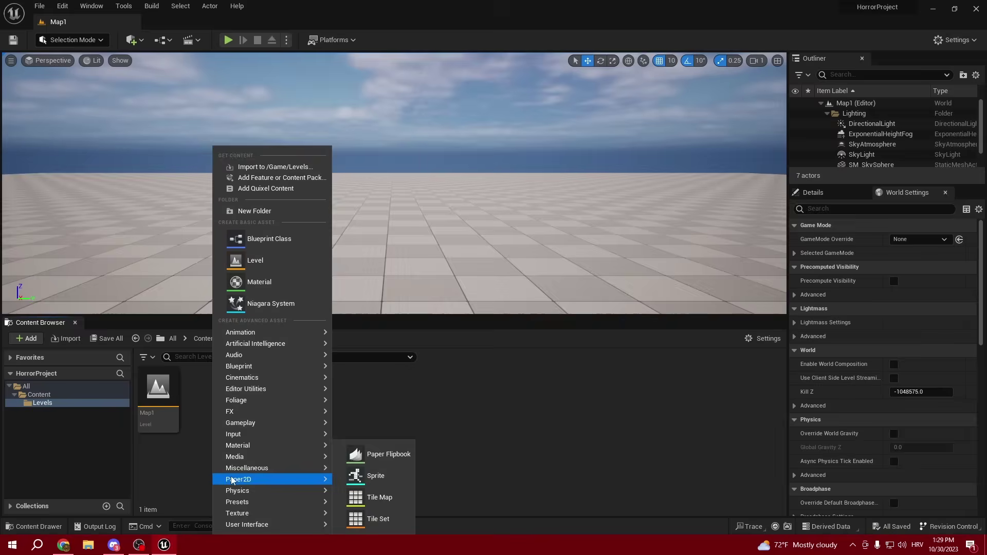
# Create a new level from the Empty Level template.
pyautogui.click(40, 6)
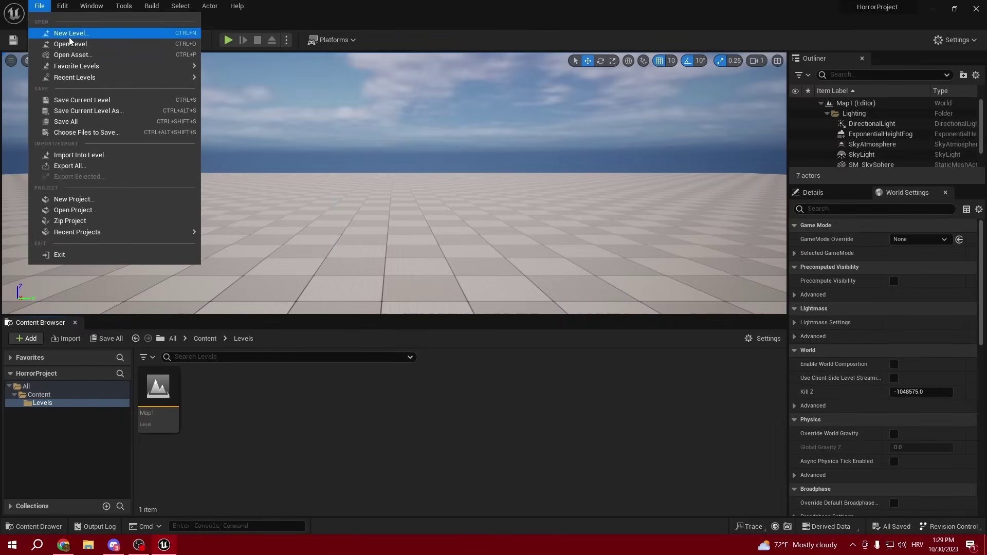
pyautogui.click(56, 31)
pyautogui.click(569, 231)
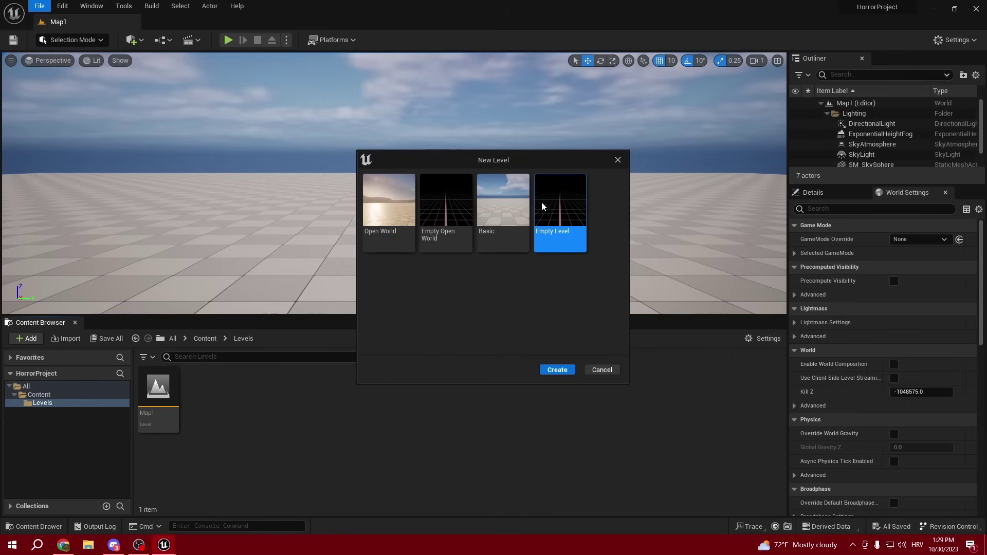
pyautogui.click(564, 374)
# Save the empty level as MainMenu in the Levels folder.
pyautogui.click(39, 6)
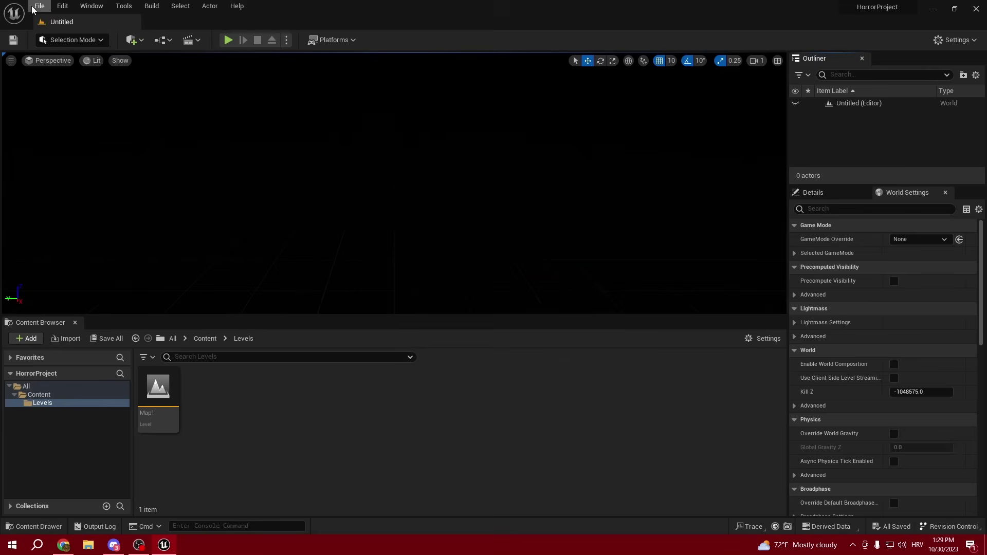
pyautogui.click(80, 112)
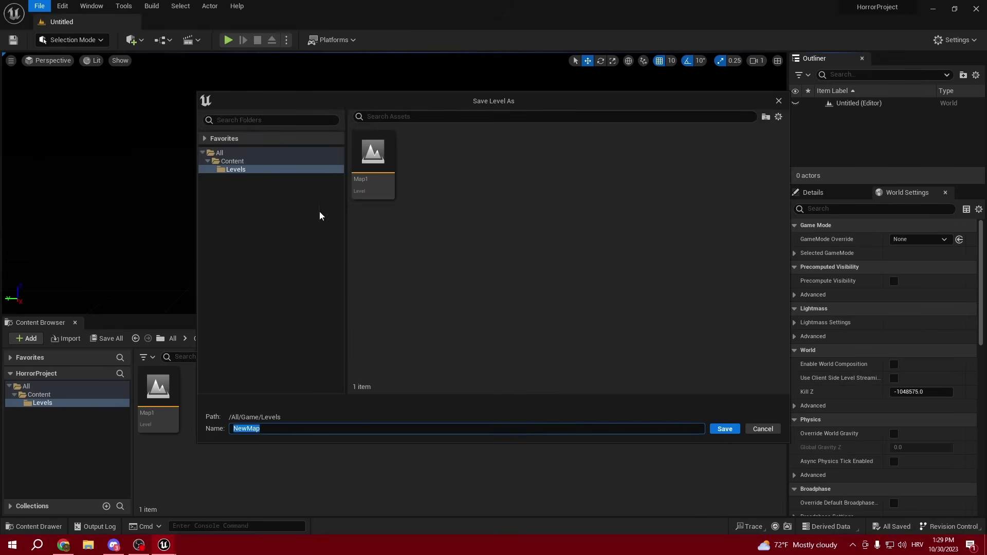
pyautogui.write('Lob')
pyautogui.press('BackSpace')
pyautogui.press('BackSpace')
pyautogui.press('BackSpace')
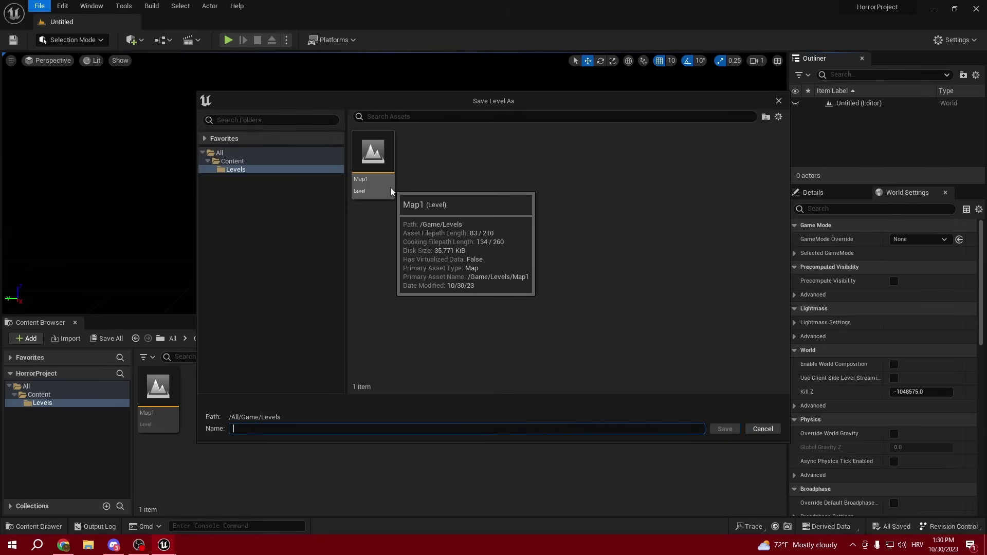
pyautogui.write('MainMenu')
pyautogui.click(725, 431)
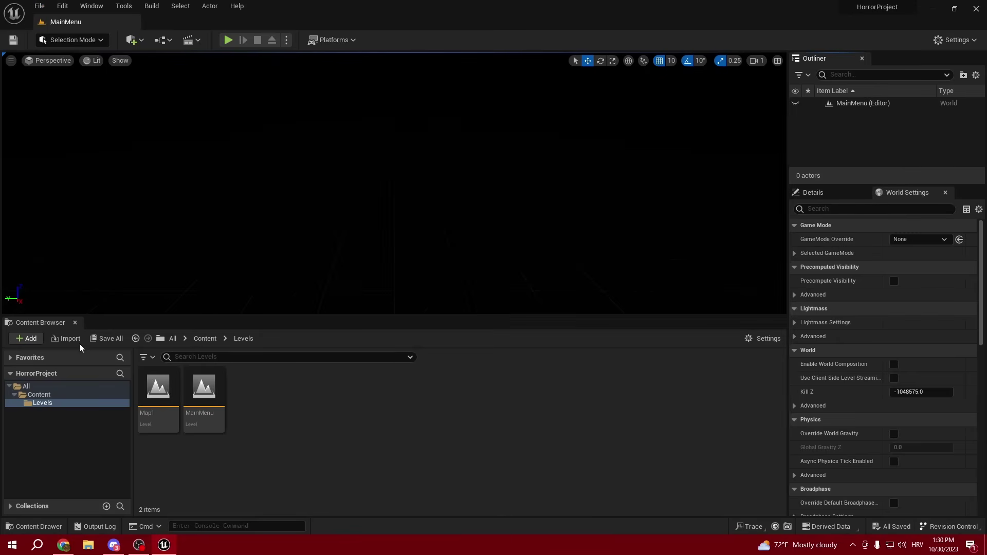
pyautogui.click(210, 397)
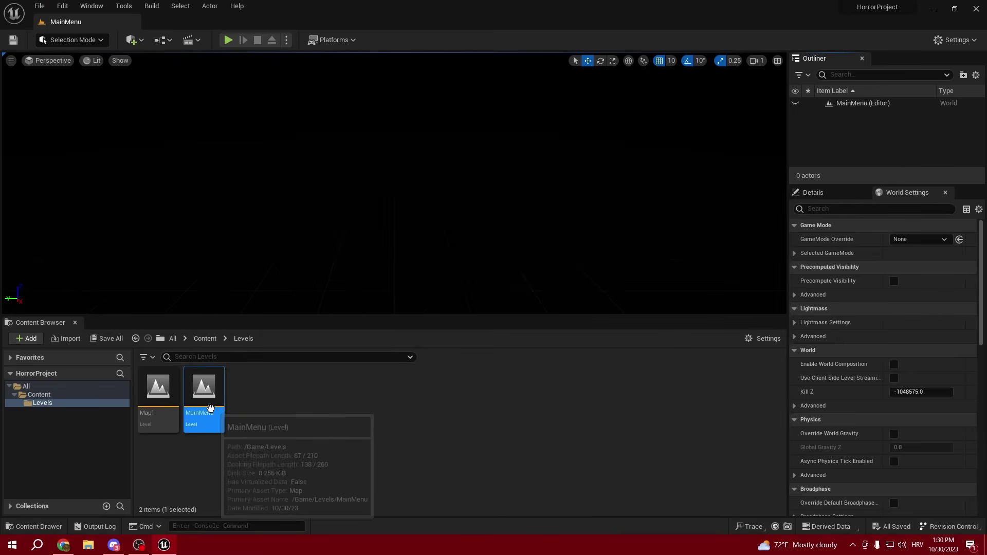
# Reopen the Map1 level and return to the Content folder.
pyautogui.doubleClick(144, 411)
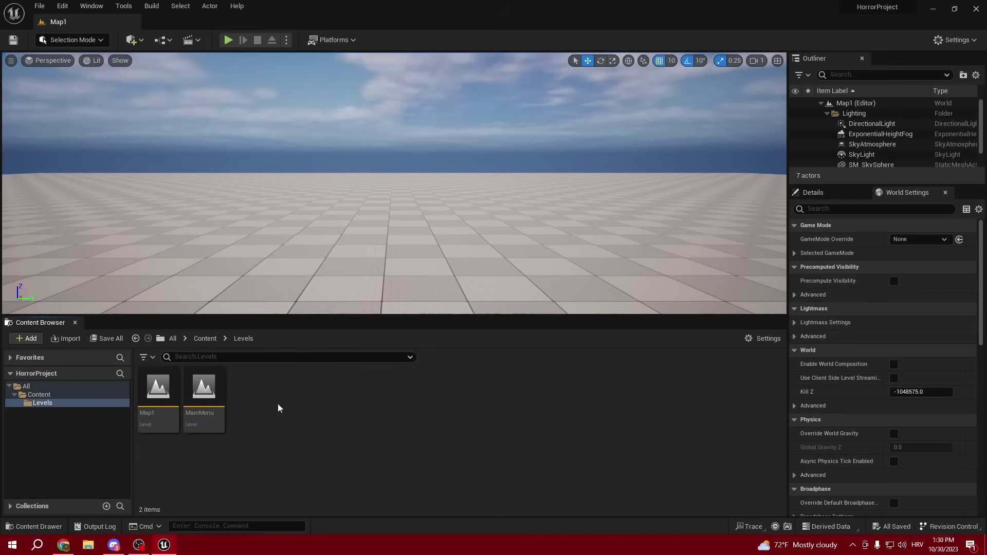
pyautogui.click(205, 339)
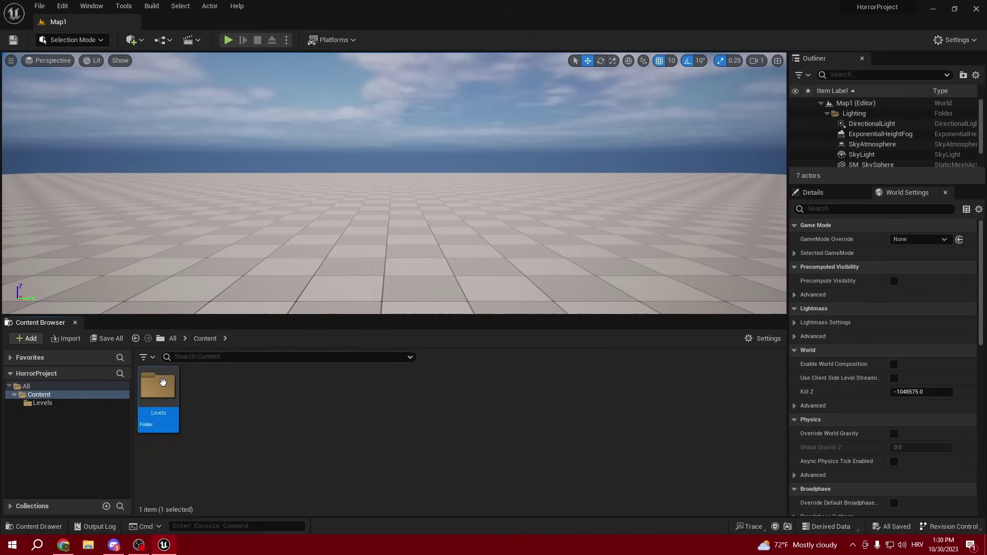
pyautogui.doubleClick(158, 386)
pyautogui.click(205, 339)
# Add Blueprints and Audio folders to Content.
pyautogui.rightClick(206, 411)
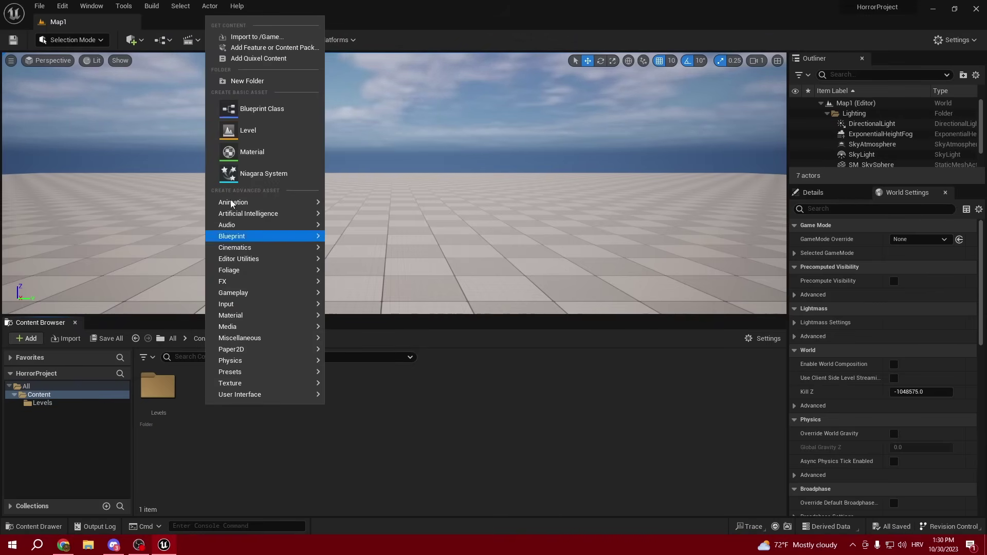
pyautogui.click(255, 83)
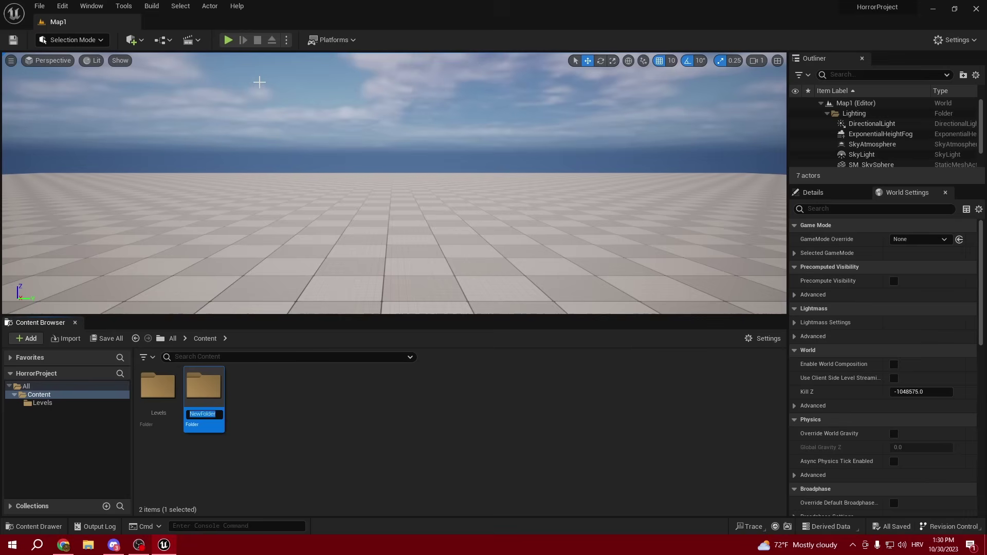
pyautogui.write('Blueprints')
pyautogui.press('Return')
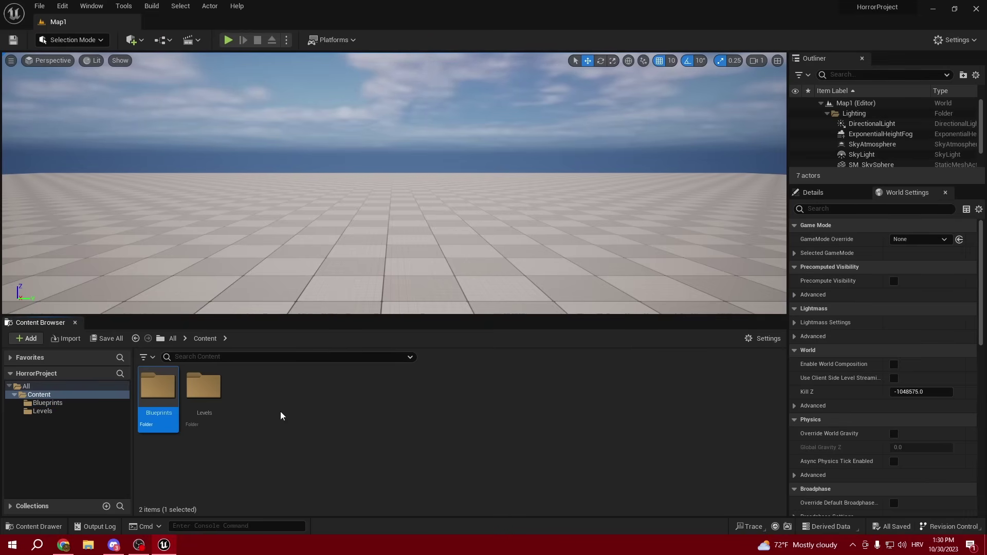
pyautogui.click(247, 397)
pyautogui.rightClick(247, 397)
pyautogui.click(280, 73)
pyautogui.write('Audio')
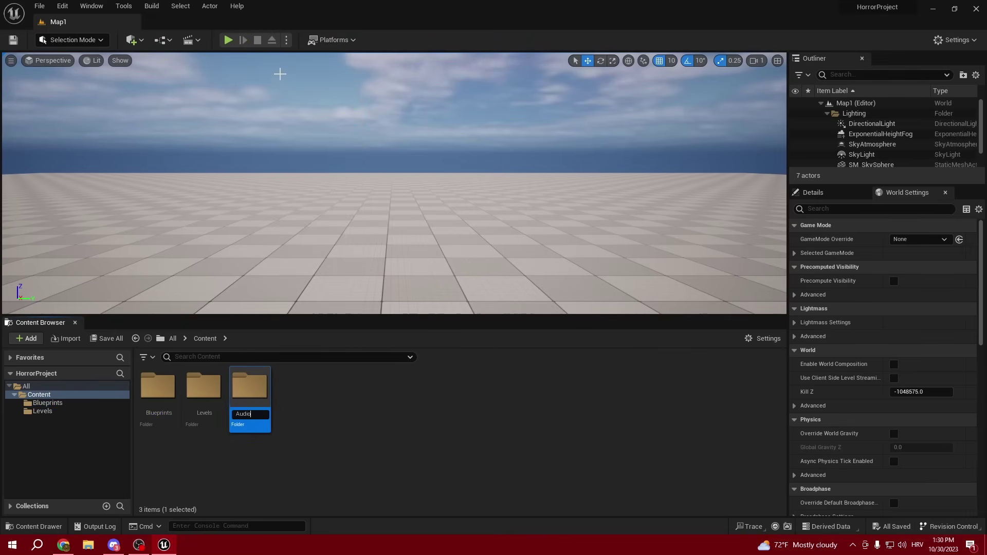
pyautogui.press('Return')
# Add Image and Props folders to Content.
pyautogui.click(294, 396)
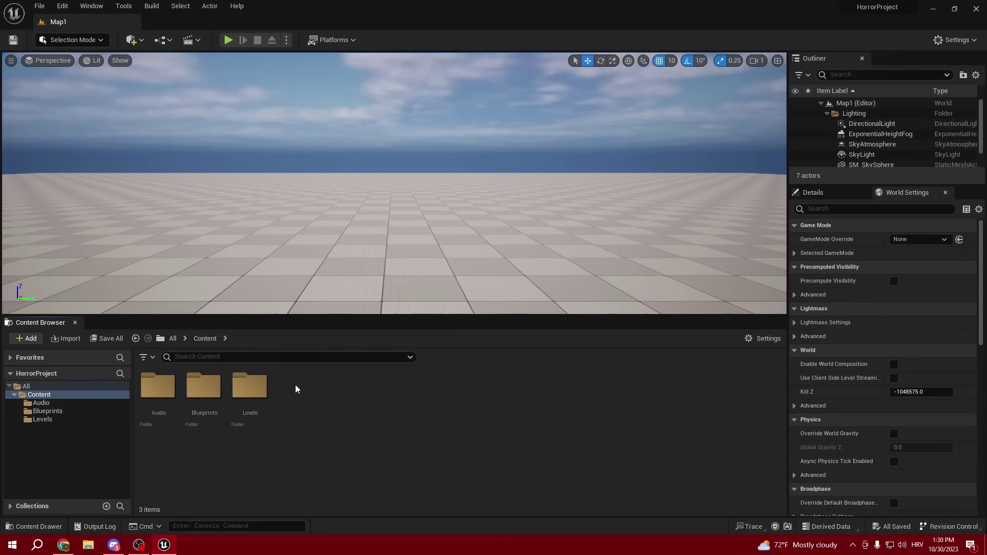
pyautogui.rightClick(295, 388)
pyautogui.click(340, 69)
pyautogui.write('Imag')
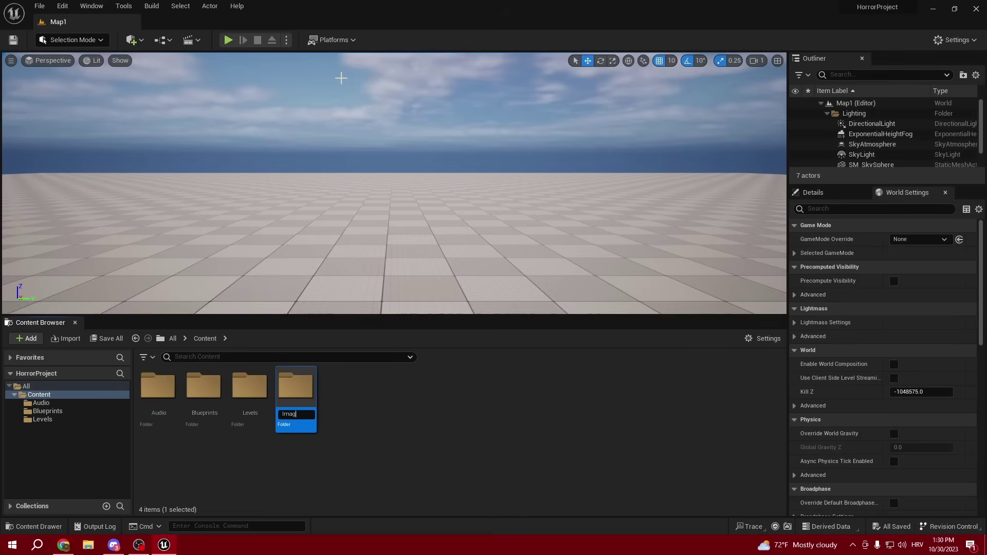
pyautogui.write('e')
pyautogui.press('Return')
pyautogui.rightClick(357, 394)
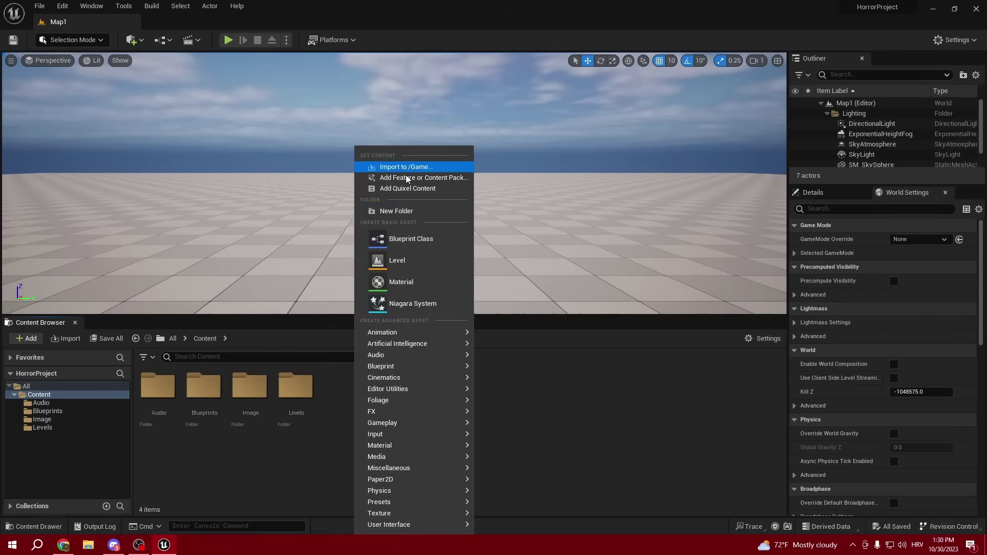
pyautogui.click(411, 211)
pyautogui.write('F')
pyautogui.write('rops')
pyautogui.press('Return')
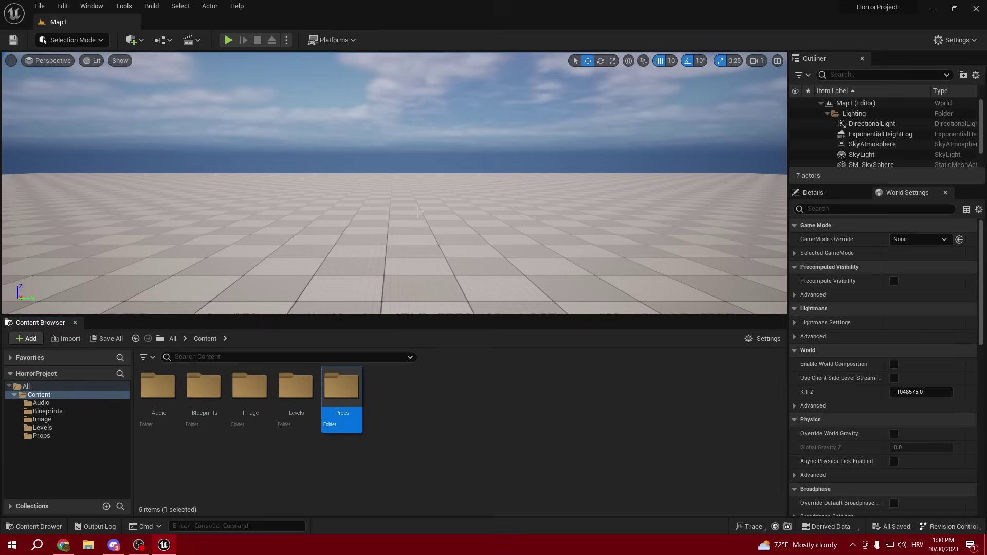
pyautogui.click(378, 386)
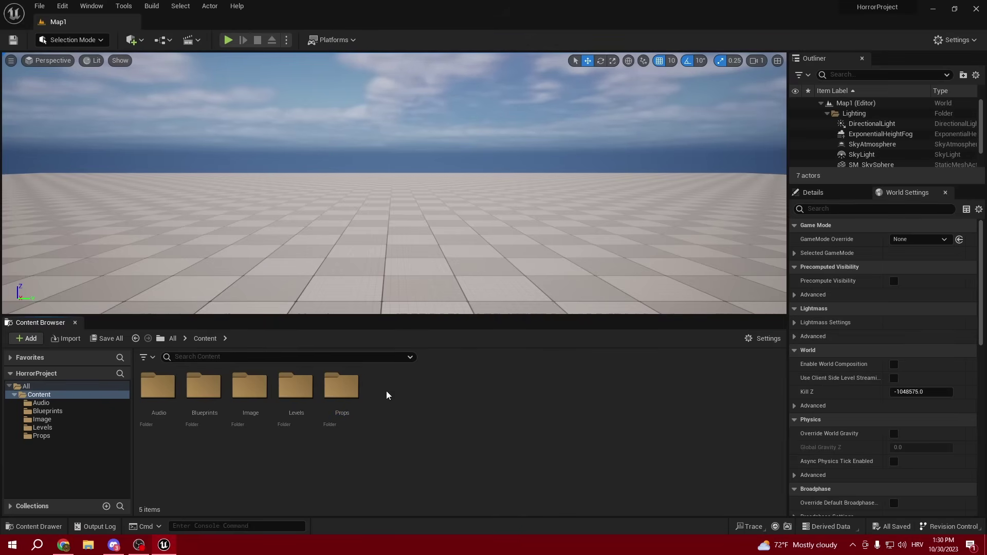
# Create a new Blueprint Class with Character as its parent class.
pyautogui.rightClick(377, 397)
pyautogui.click(379, 405)
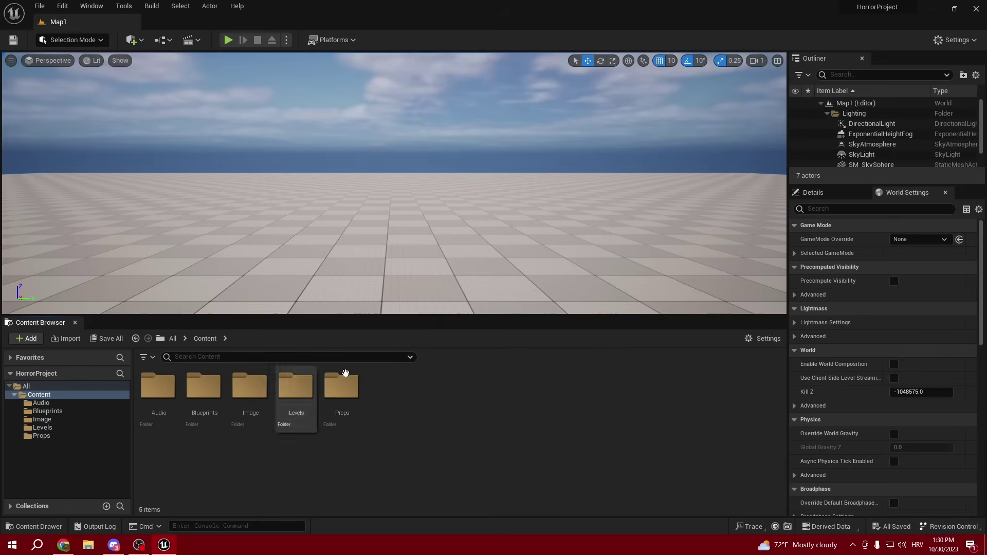
pyautogui.rightClick(394, 395)
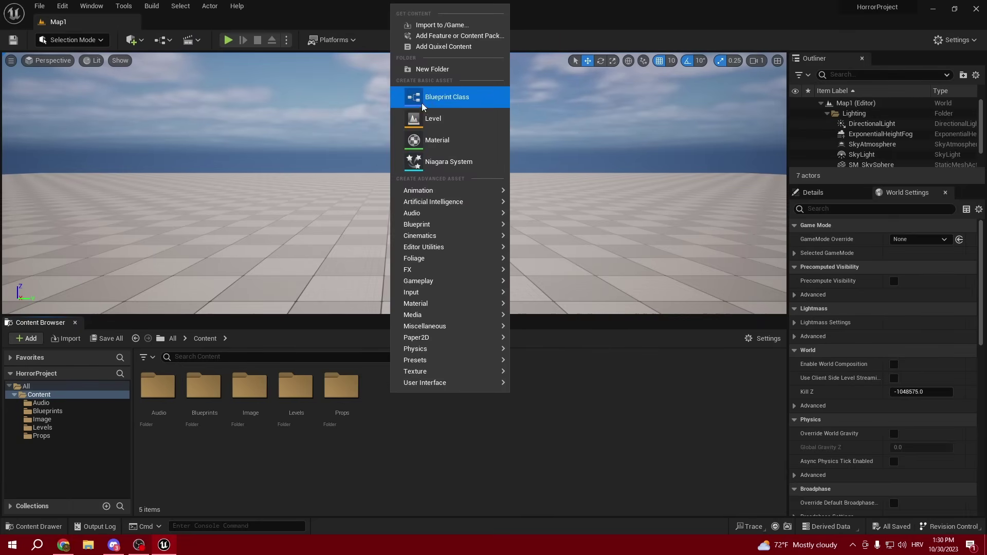
pyautogui.moveTo(425, 383)
pyautogui.click(398, 412)
pyautogui.rightClick(398, 412)
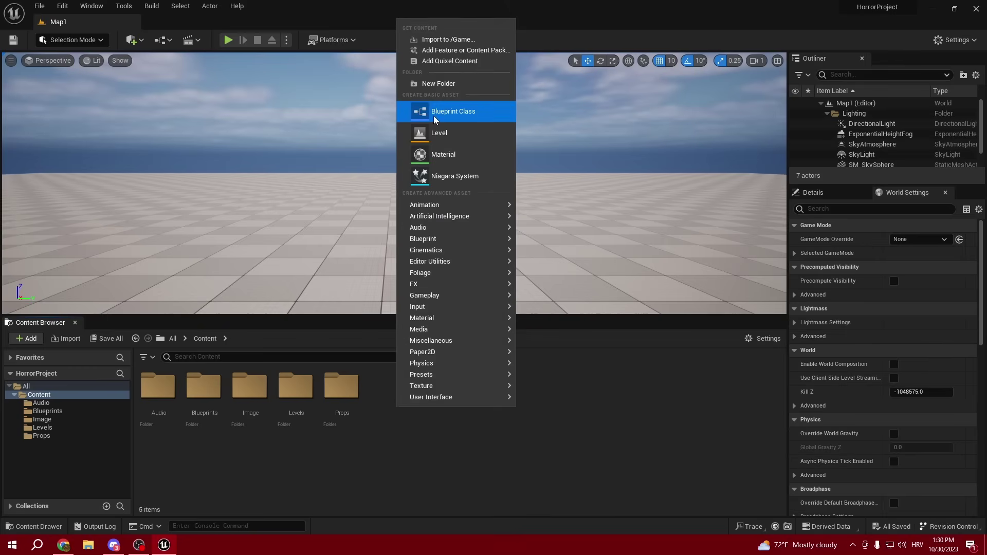
pyautogui.click(436, 116)
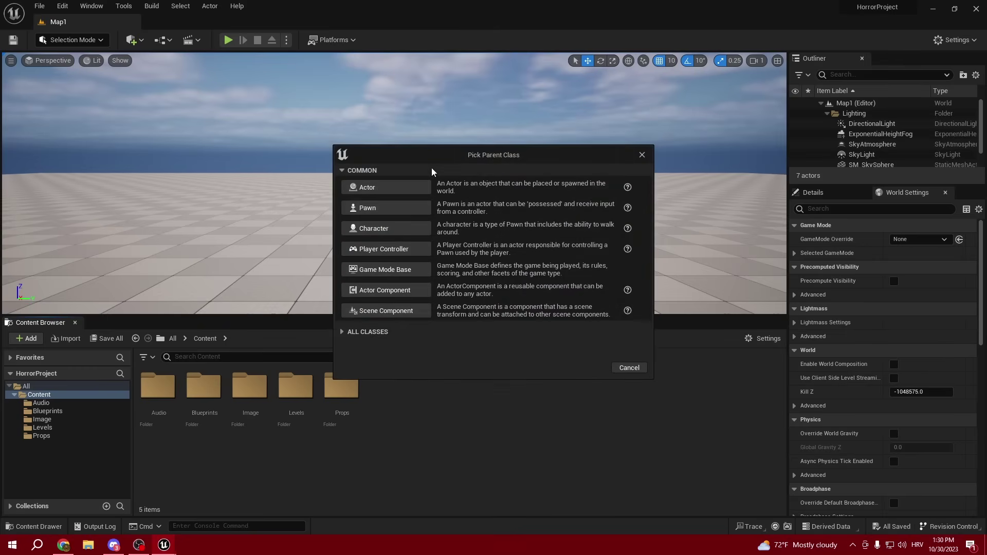
pyautogui.click(398, 234)
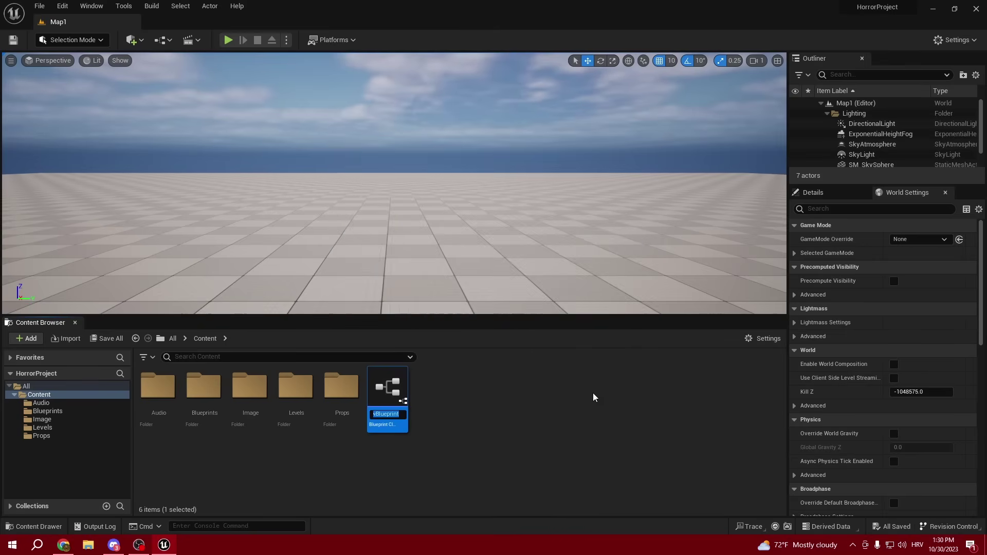
# Name the new Character Blueprint HP_Character.
pyautogui.write('HP')
pyautogui.press('BackSpace')
pyautogui.press('BackSpace')
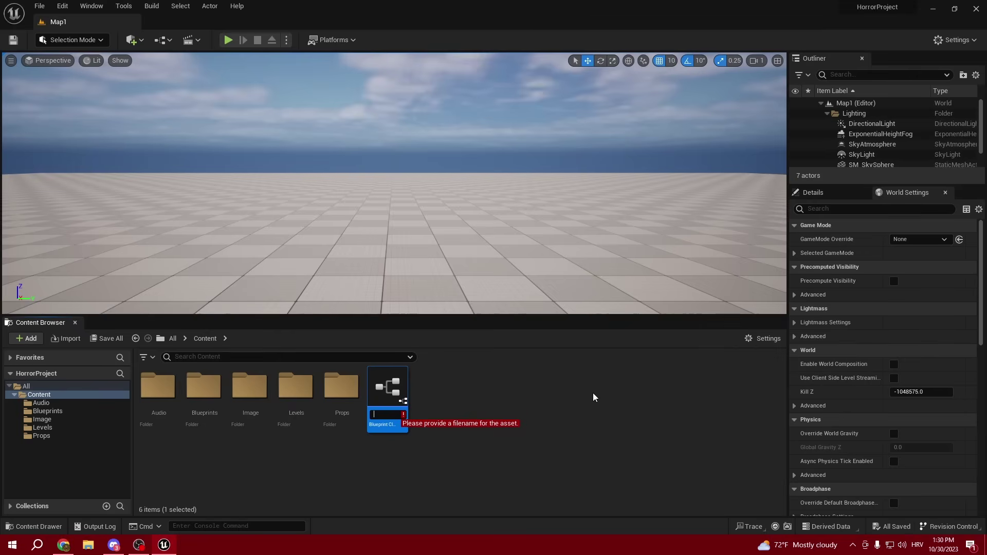
pyautogui.write('HP_Pl')
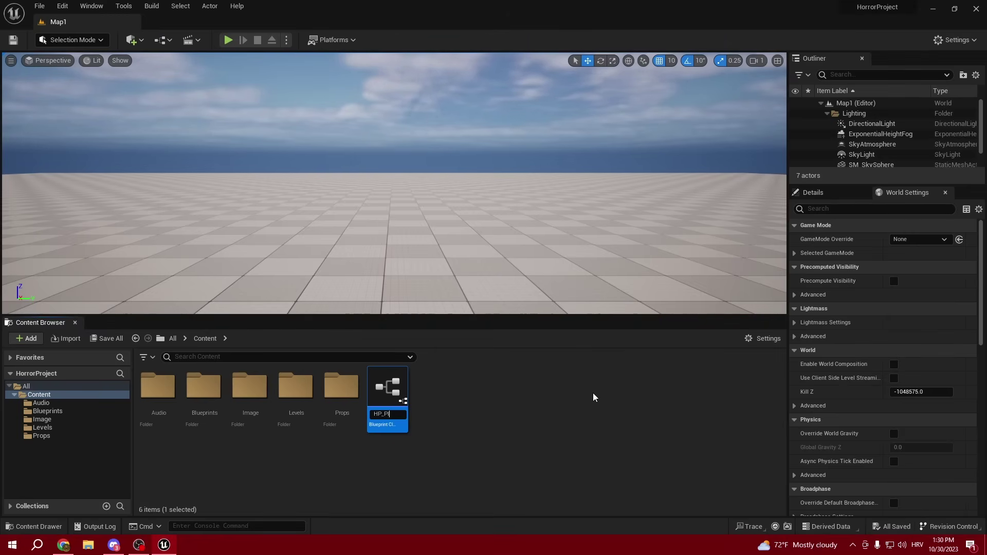
pyautogui.press('BackSpace')
pyautogui.press('BackSpace')
pyautogui.press('BackSpace')
pyautogui.write('Character')
pyautogui.press('Return')
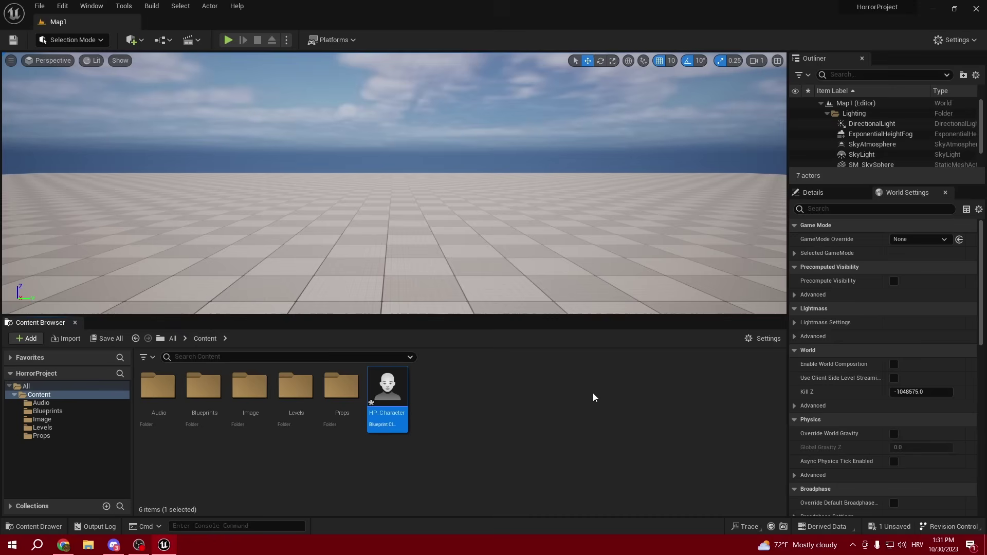
pyautogui.click(535, 393)
# Create a Player Controller Blueprint named HP_PlayerController.
pyautogui.rightClick(446, 399)
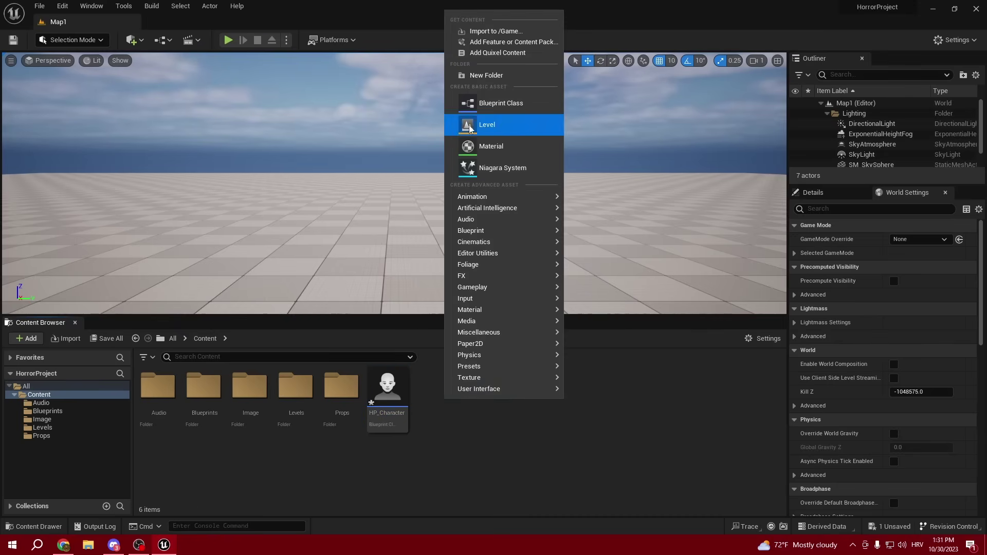
pyautogui.click(478, 102)
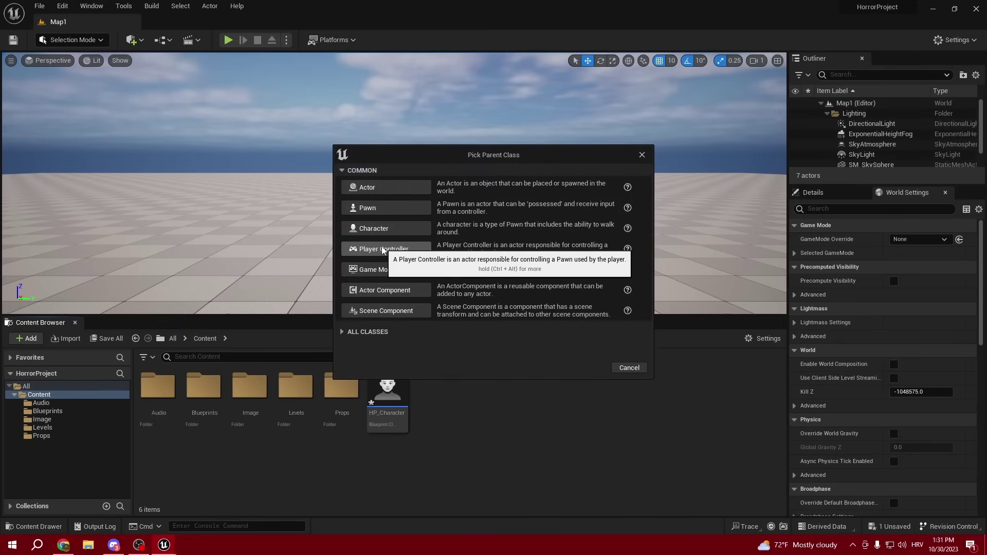
pyautogui.click(384, 249)
pyautogui.write('HP_P')
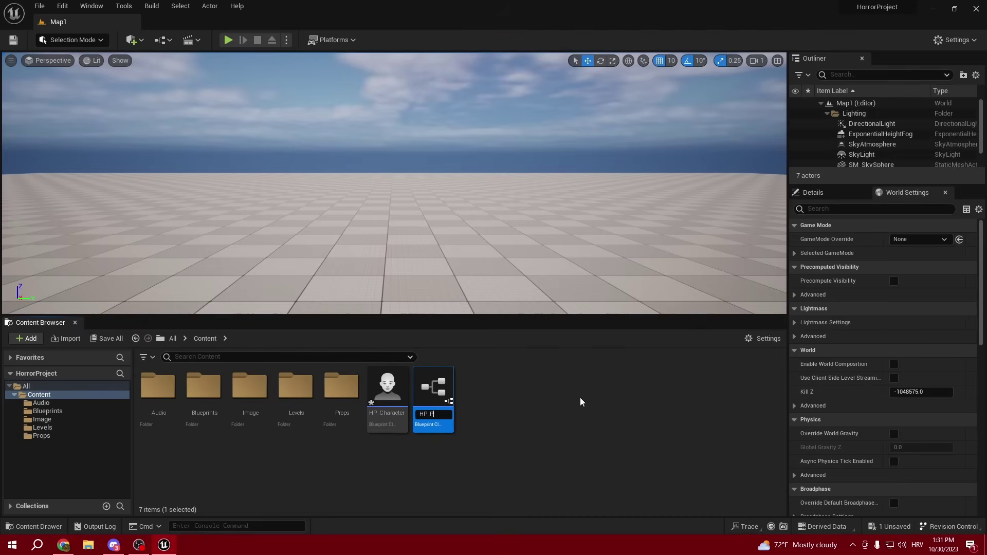
pyautogui.write('layerController')
pyautogui.press('Return')
pyautogui.click(565, 400)
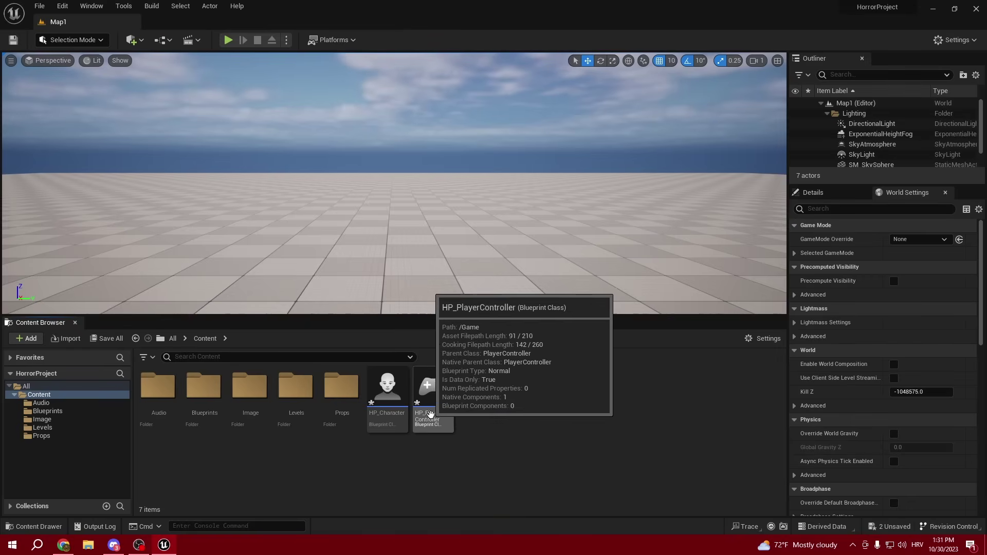
# Inspect HP_PlayerController and HP_Character, then clear the selection.
pyautogui.click(446, 400)
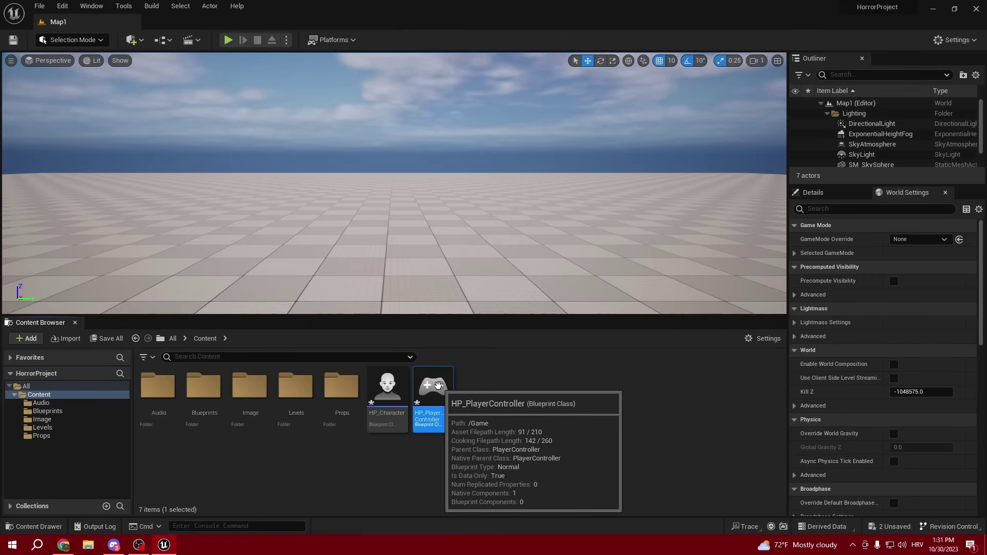
pyautogui.click(388, 388)
pyautogui.click(517, 427)
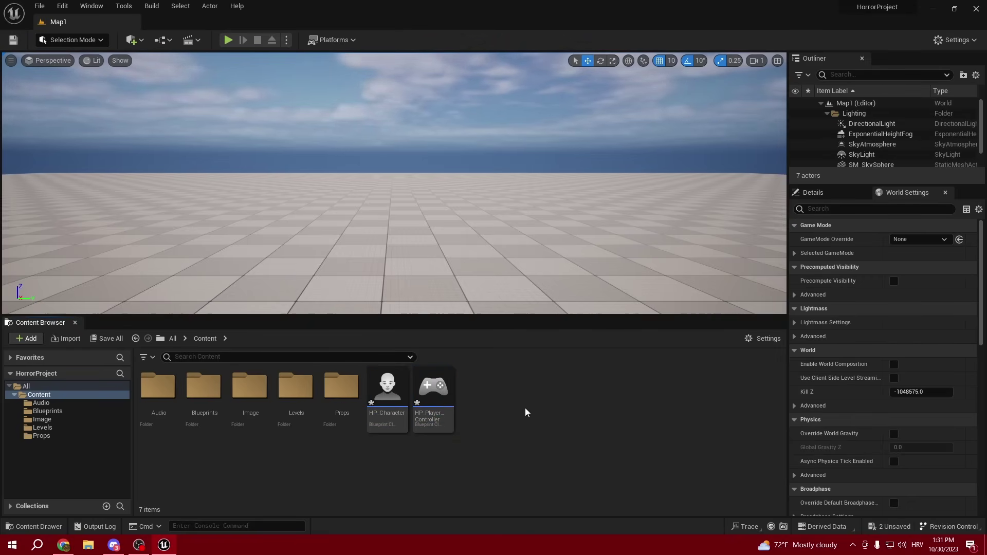
# Create a Game Mode Base Blueprint called HP_GameplayGM in Content.
pyautogui.rightClick(496, 401)
pyautogui.click(533, 116)
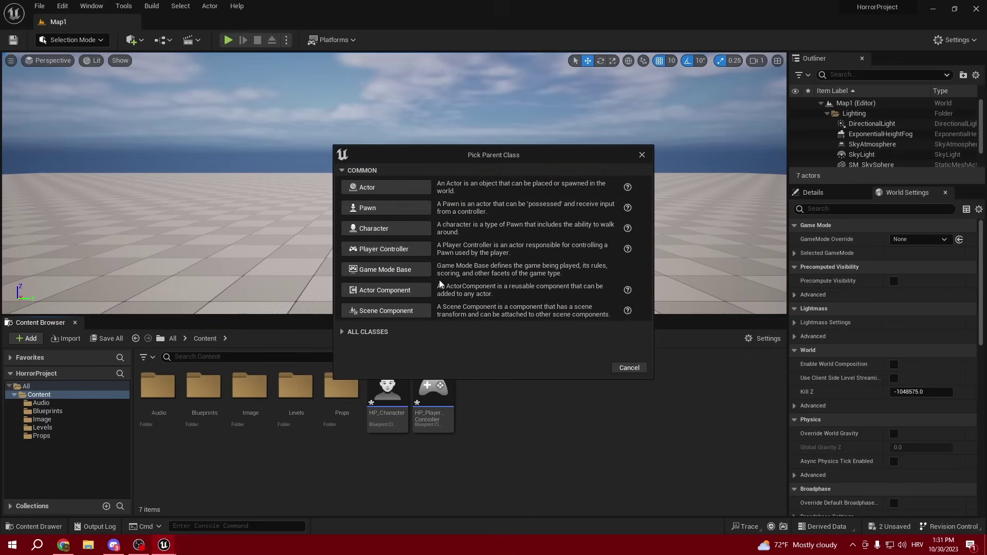
pyautogui.click(405, 270)
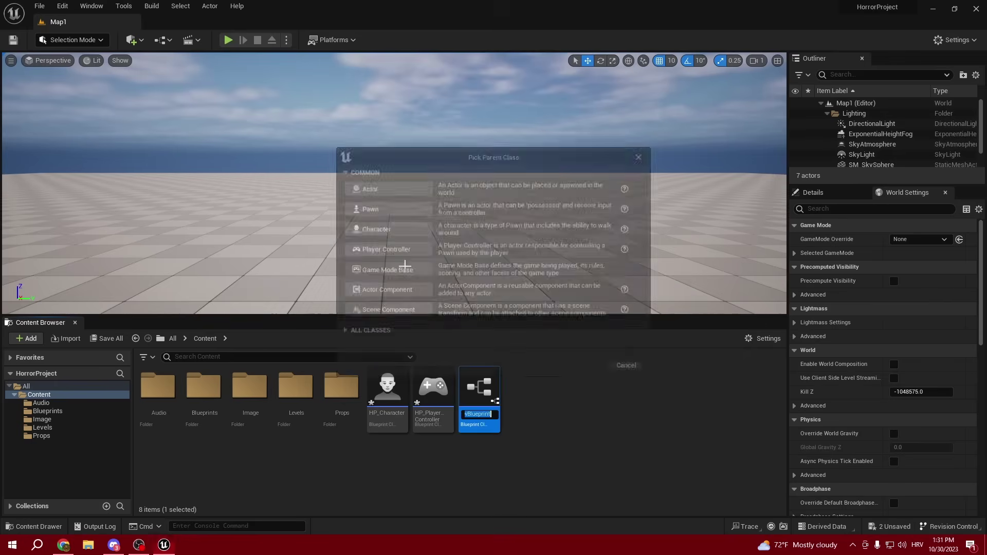
pyautogui.write('H')
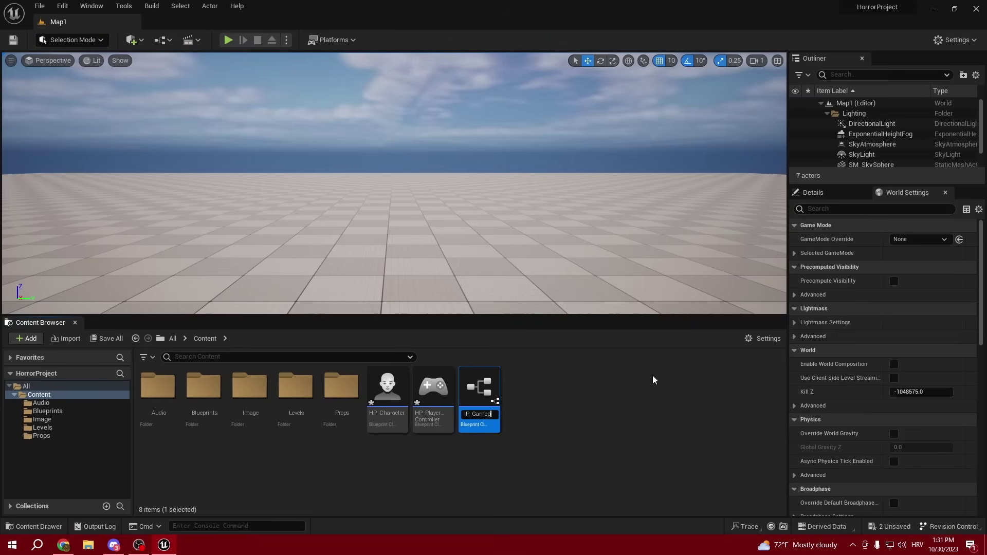
pyautogui.press('Return')
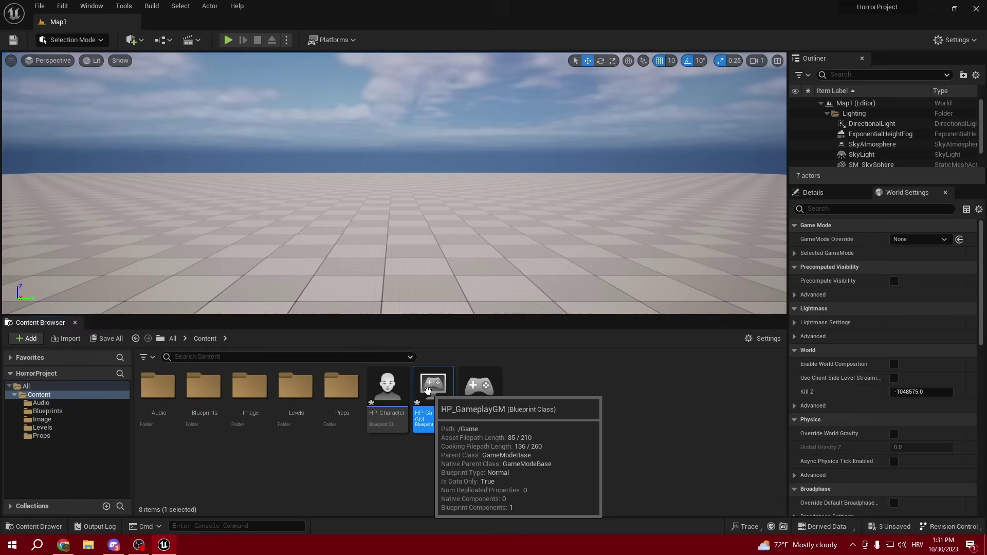
pyautogui.click(557, 390)
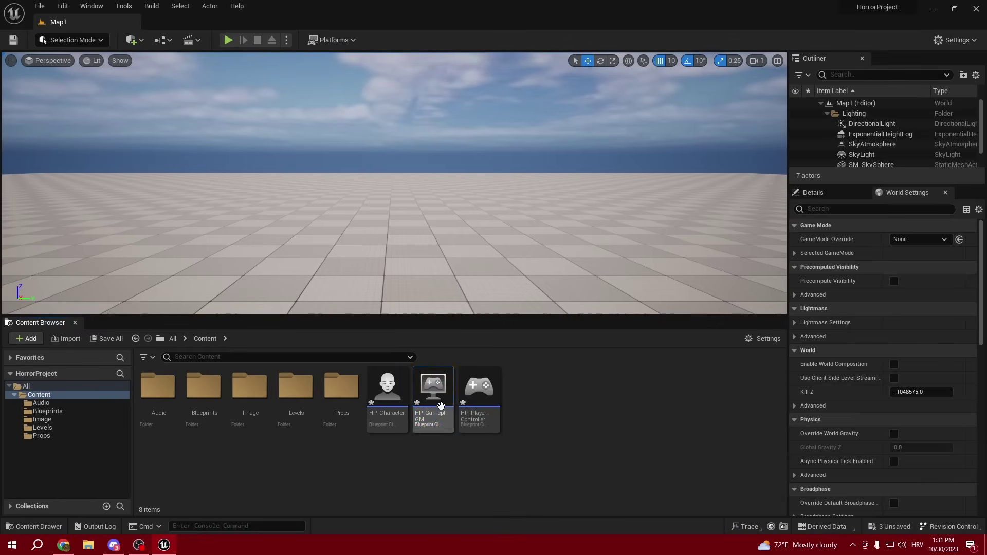
pyautogui.moveTo(442, 407); pyautogui.dragTo(445, 417)
pyautogui.click(545, 388)
# Create a Game Mode Base Blueprint named HP_MainMenuGM.
pyautogui.rightClick(527, 399)
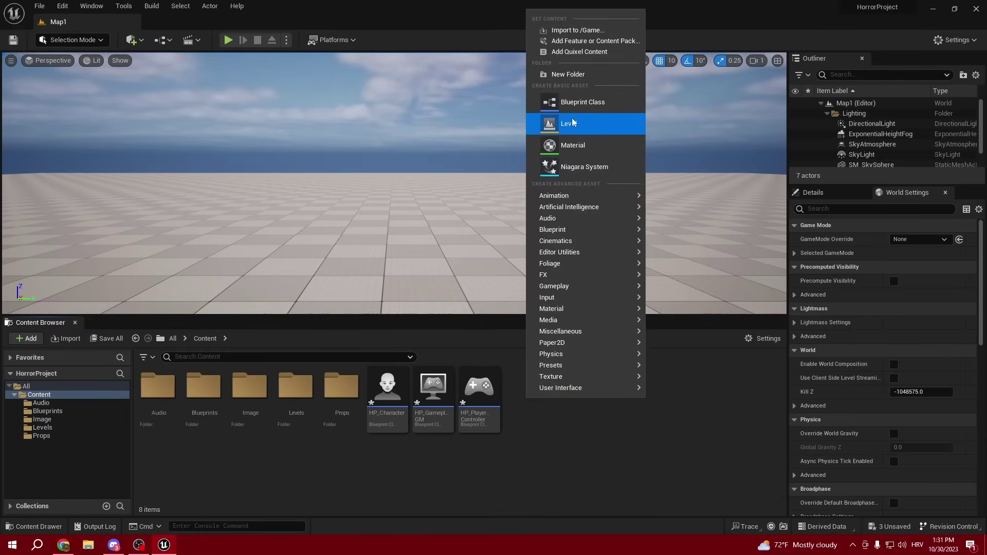
pyautogui.click(583, 102)
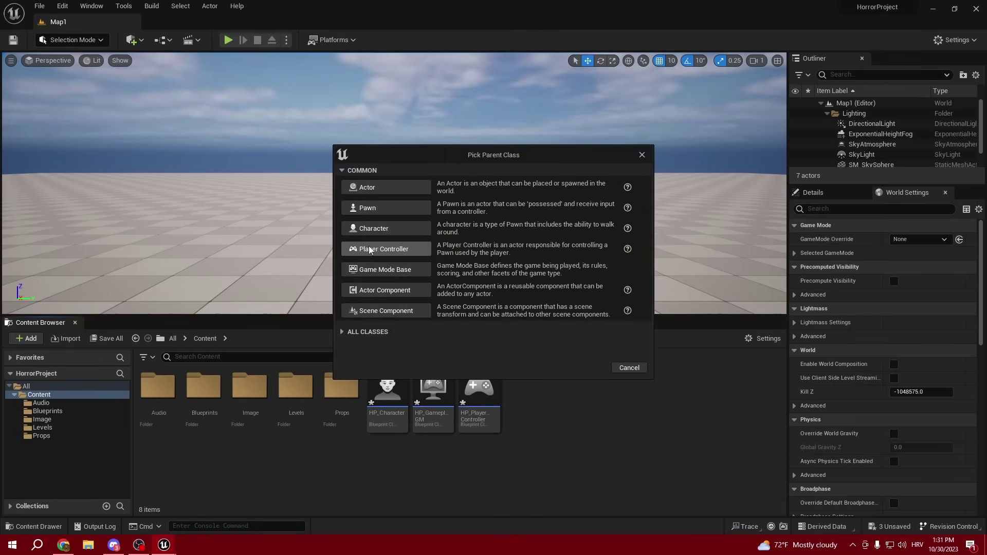
pyautogui.click(386, 290)
pyautogui.write('HP_Main')
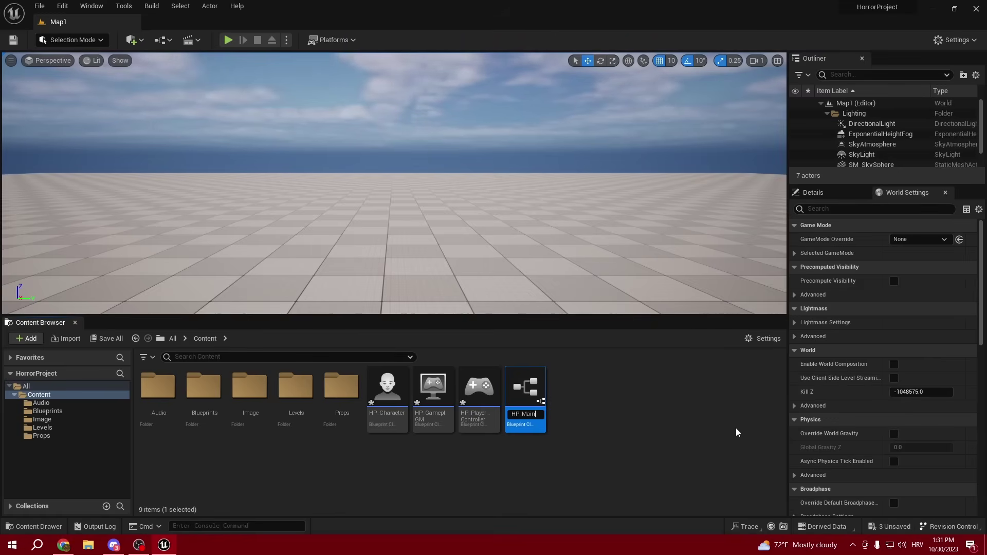
pyautogui.write('MenuGM')
pyautogui.click(736, 429)
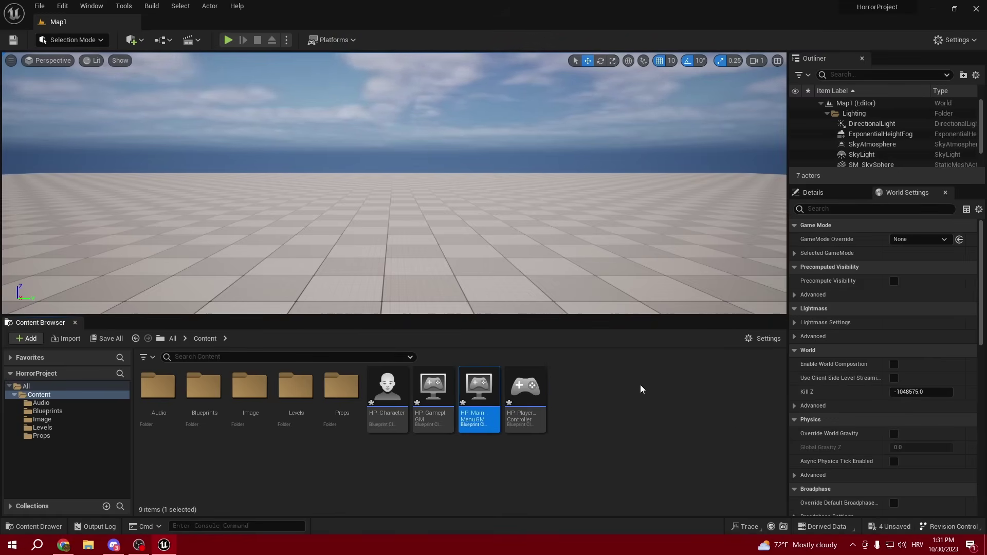
# Create a Player Controller Blueprint named HP_MainMenuPC.
pyautogui.rightClick(579, 414)
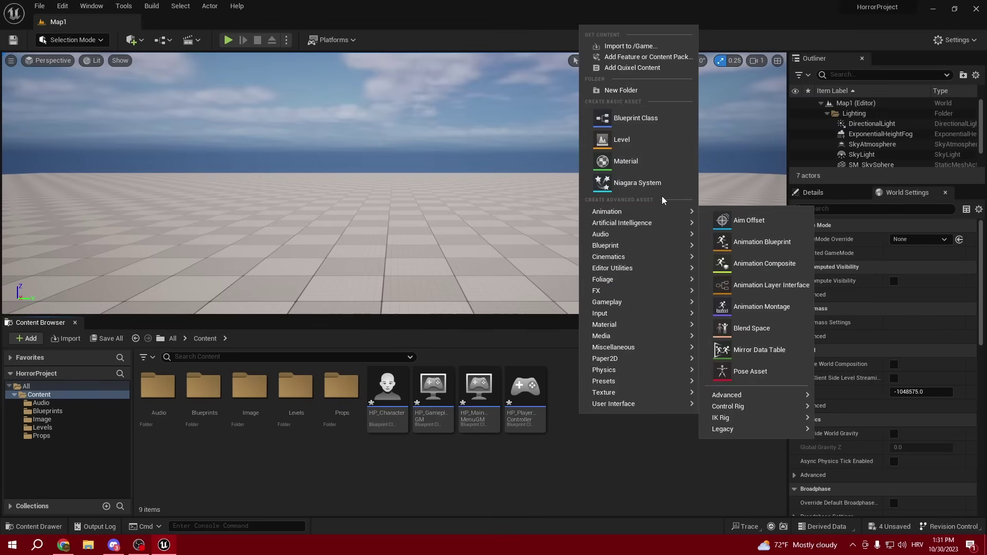
pyautogui.click(630, 118)
pyautogui.click(375, 251)
pyautogui.write('HP_Mai')
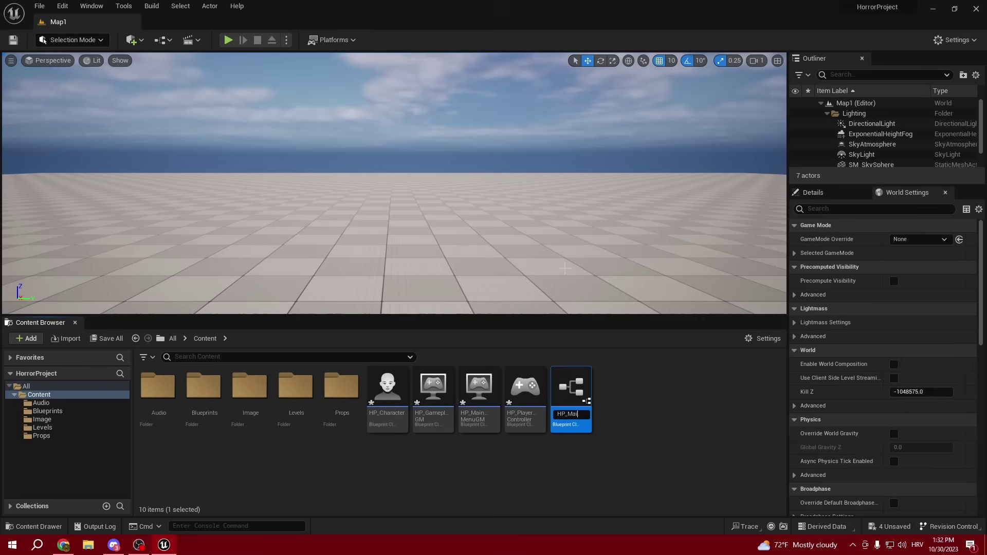
pyautogui.press('Return')
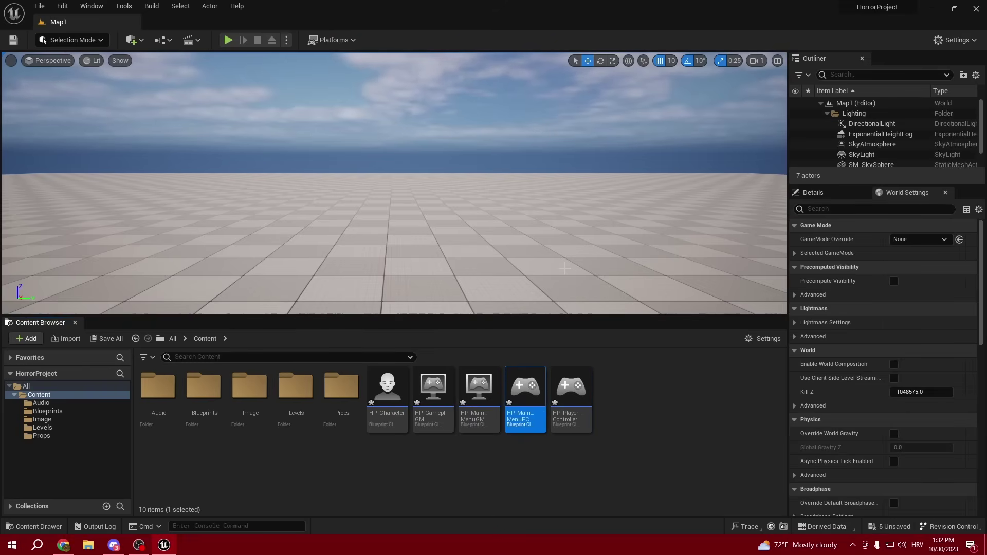
# Rename HP_PlayerController to HP_GameplayPC with F2.
pyautogui.click(572, 406)
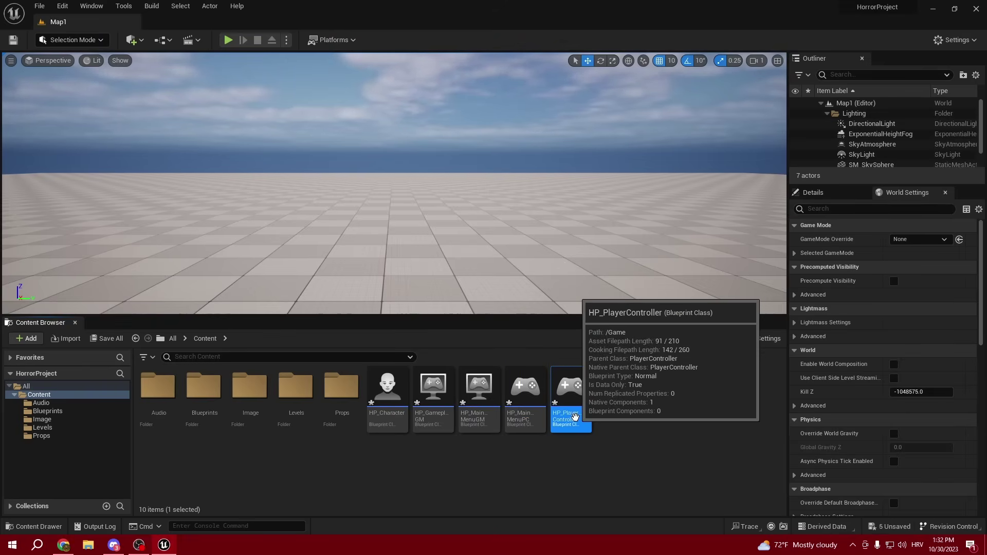
pyautogui.press('F2')
pyautogui.press('Right')
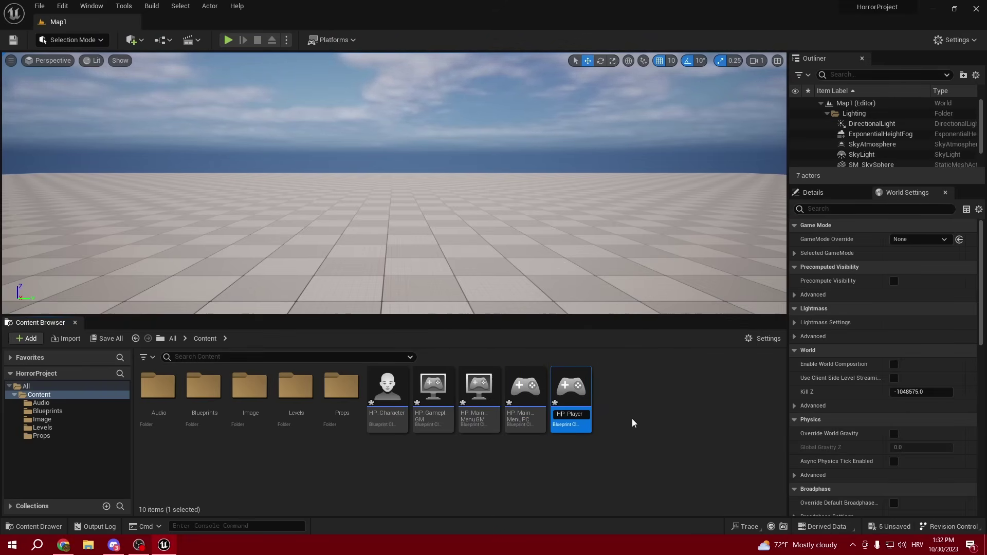
pyautogui.press('Left')
pyautogui.press('Left')
pyautogui.press('Left')
pyautogui.press('Left')
pyautogui.press('Left')
pyautogui.press('Left')
pyautogui.press('Left')
pyautogui.press('Left')
pyautogui.press('Left')
pyautogui.press('BackSpace')
pyautogui.press('BackSpace')
pyautogui.press('BackSpace')
pyautogui.press('BackSpace')
pyautogui.press('BackSpace')
pyautogui.press('BackSpace')
pyautogui.write('G')
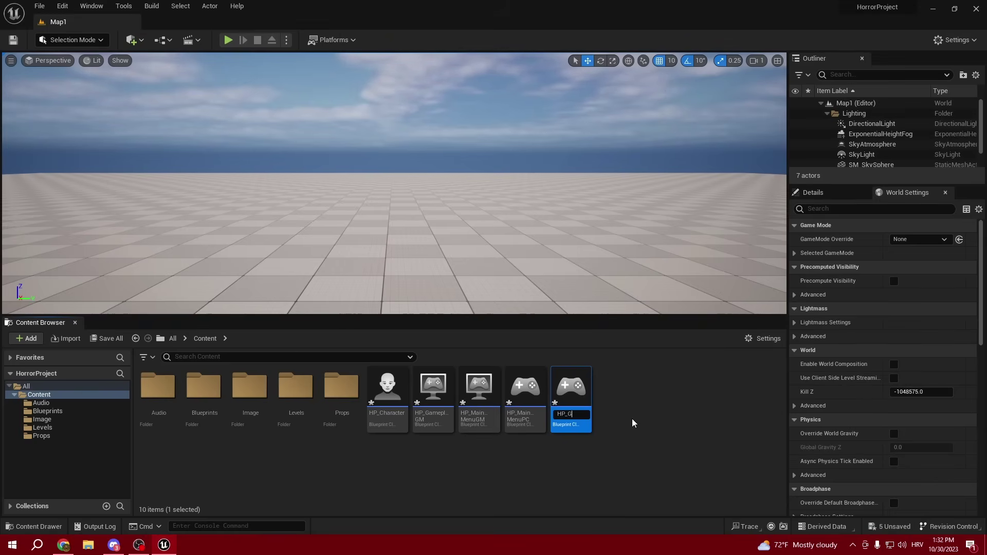
pyautogui.write('ameplayP')
pyautogui.press('Return')
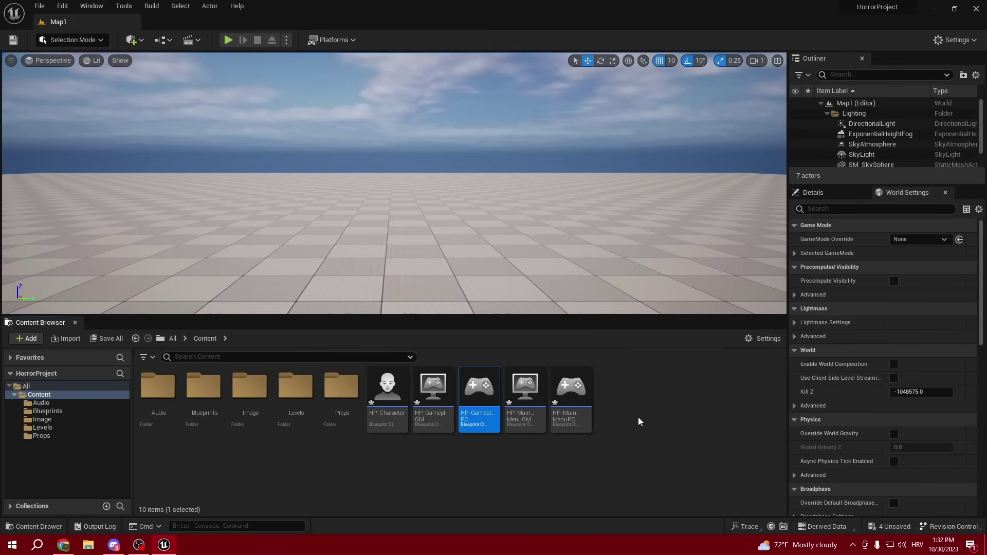
# Check the renamed HP_GameplayPC asset, then clear the selection.
pyautogui.click(479, 393)
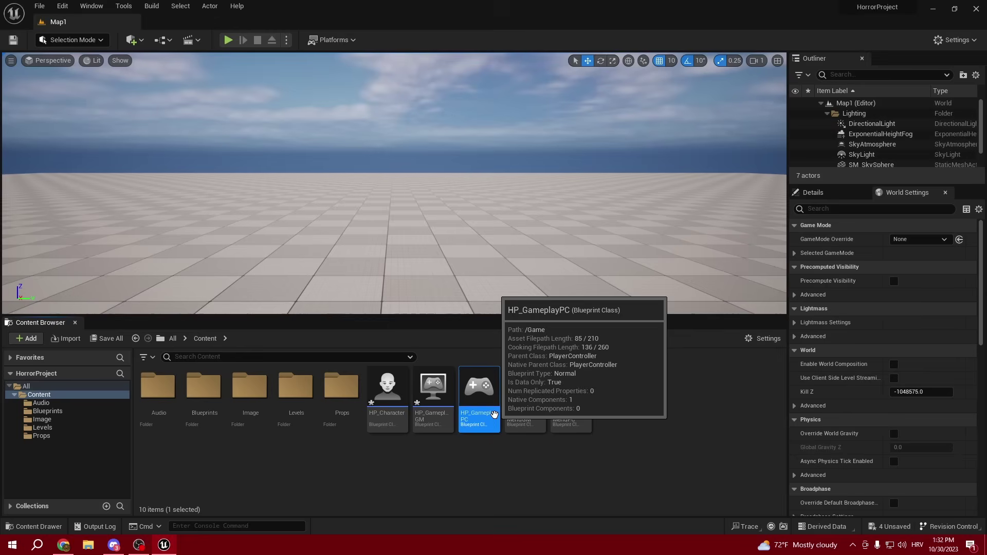
pyautogui.rightClick(580, 427)
pyautogui.click(629, 403)
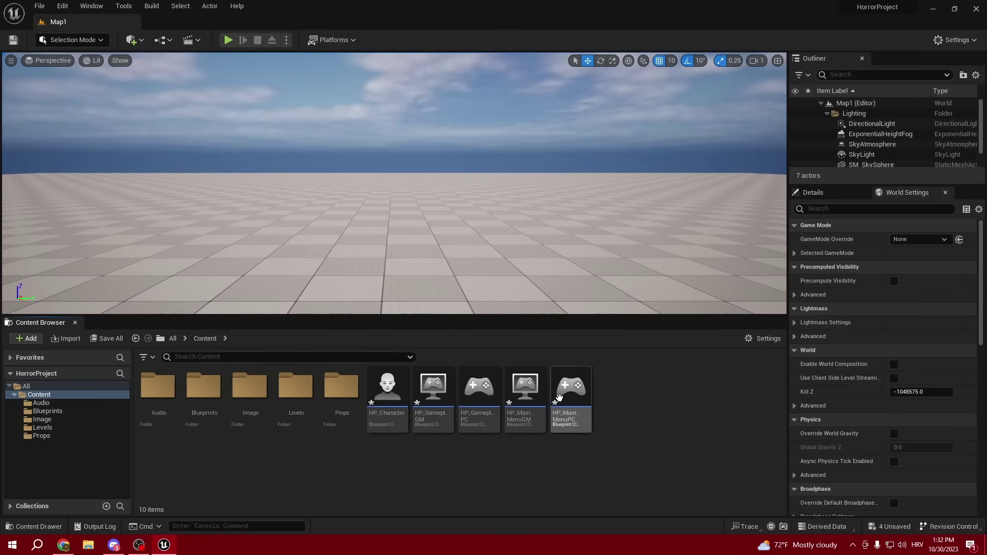
pyautogui.rightClick(637, 409)
pyautogui.click(617, 406)
pyautogui.rightClick(618, 402)
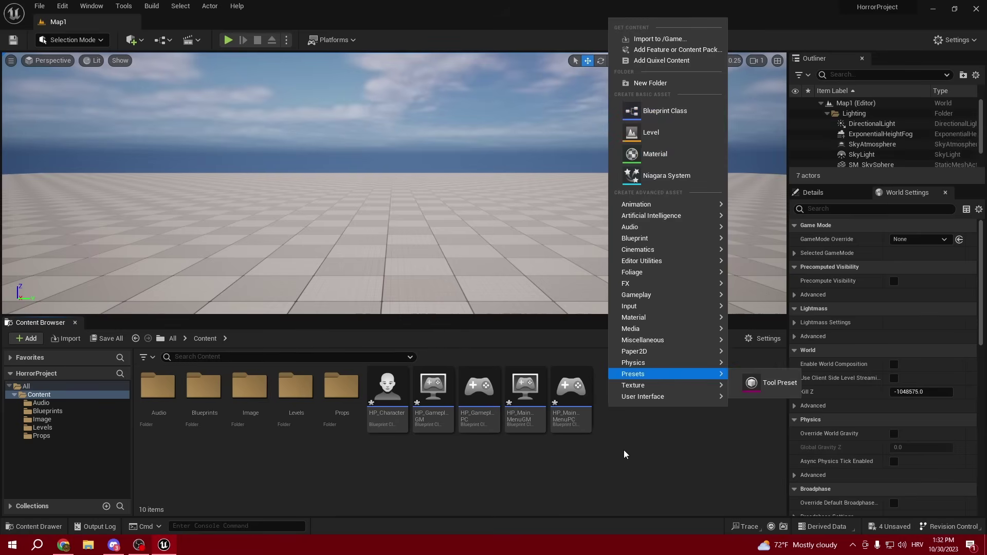
pyautogui.click(597, 427)
pyautogui.click(447, 394)
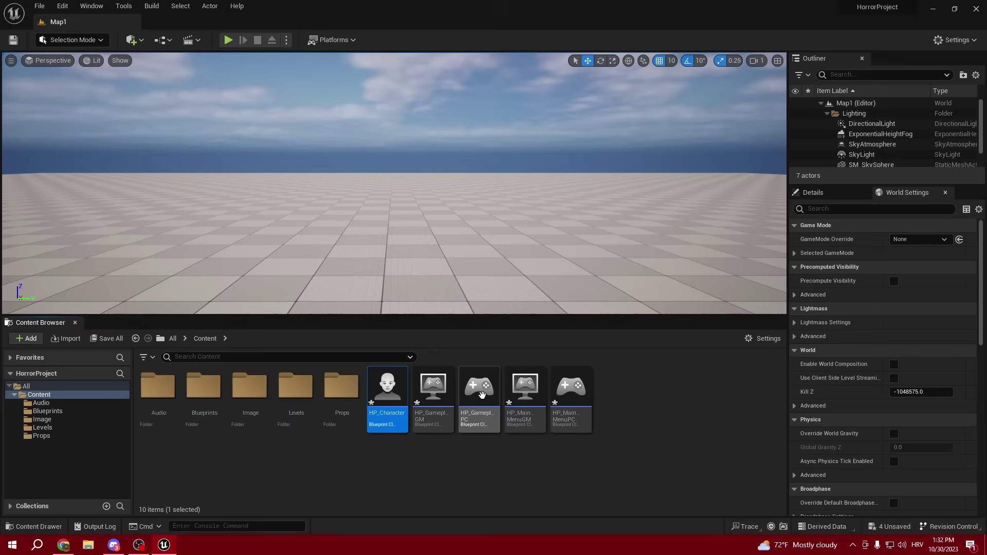
pyautogui.click(617, 397)
pyautogui.rightClick(616, 393)
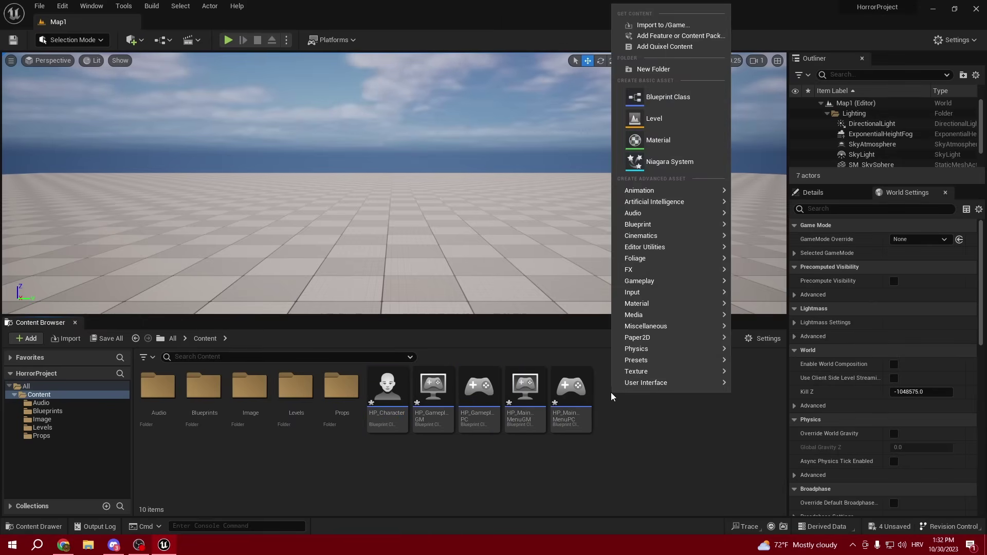
pyautogui.click(604, 406)
pyautogui.rightClick(606, 402)
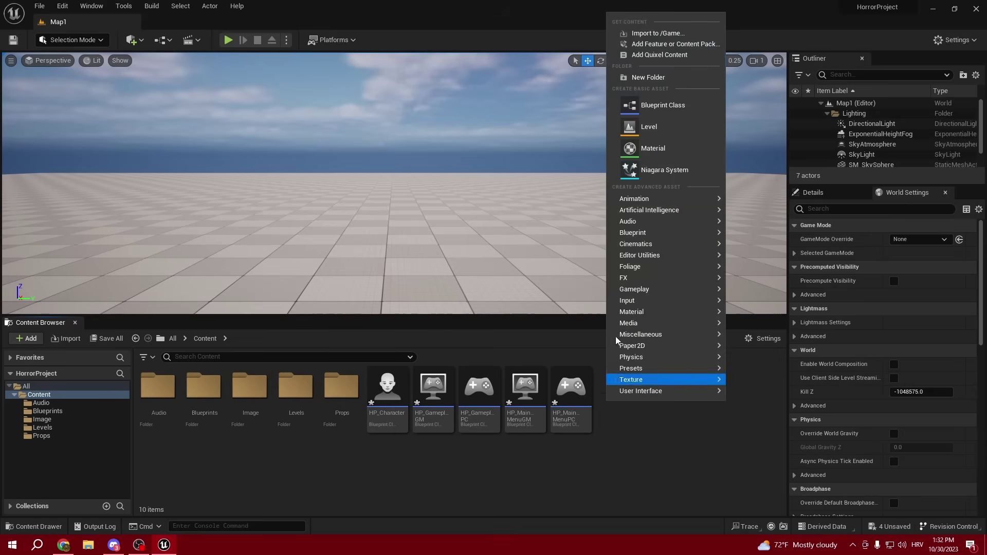
pyautogui.click(651, 105)
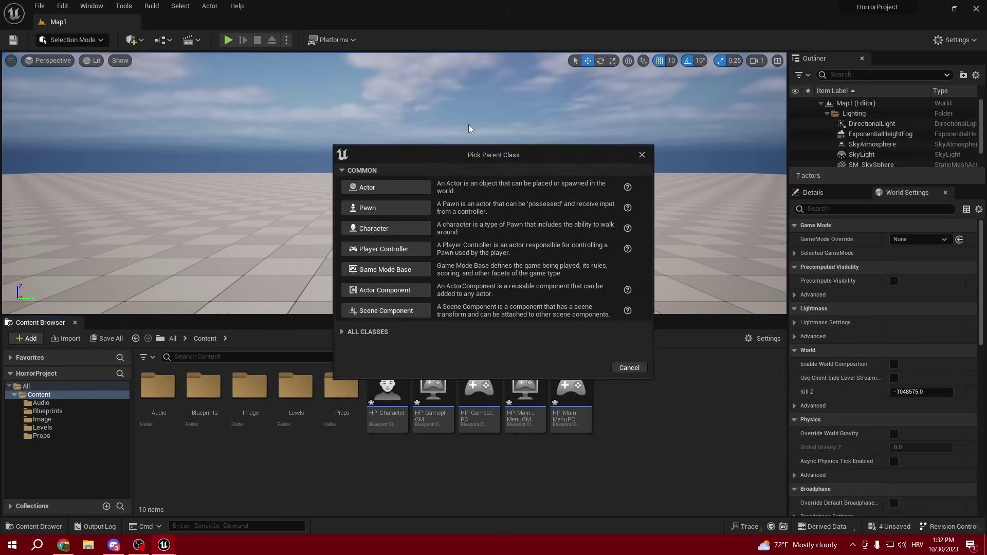
pyautogui.click(643, 155)
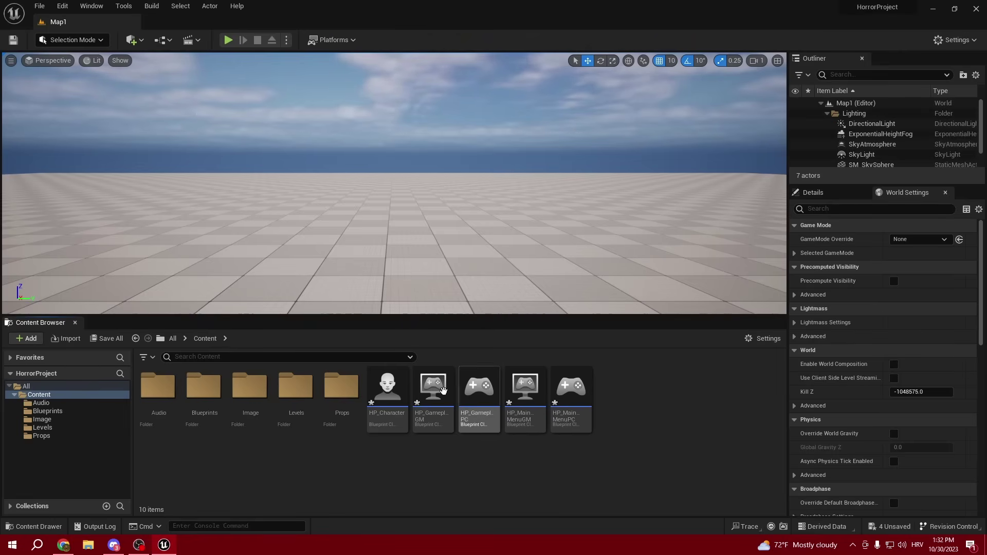
pyautogui.rightClick(607, 375)
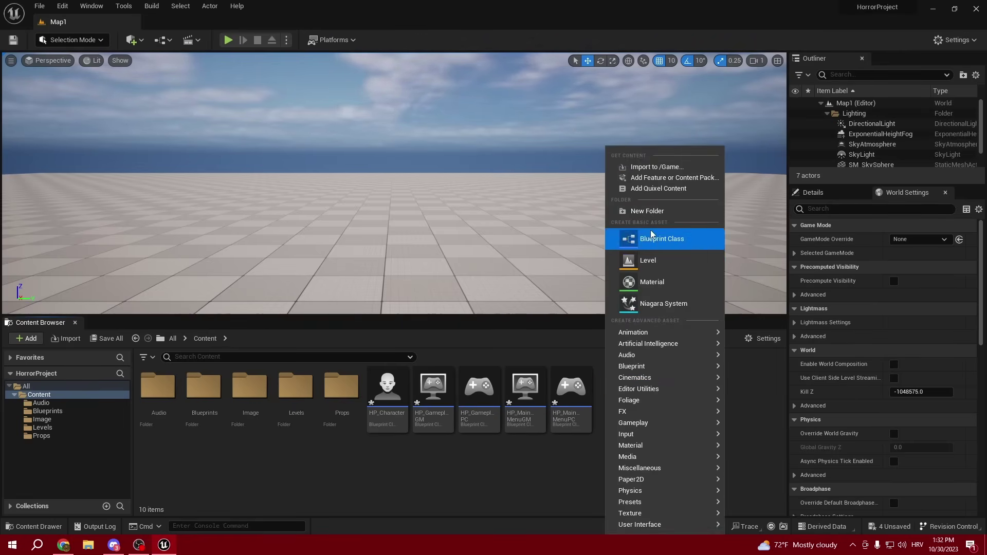
pyautogui.click(511, 477)
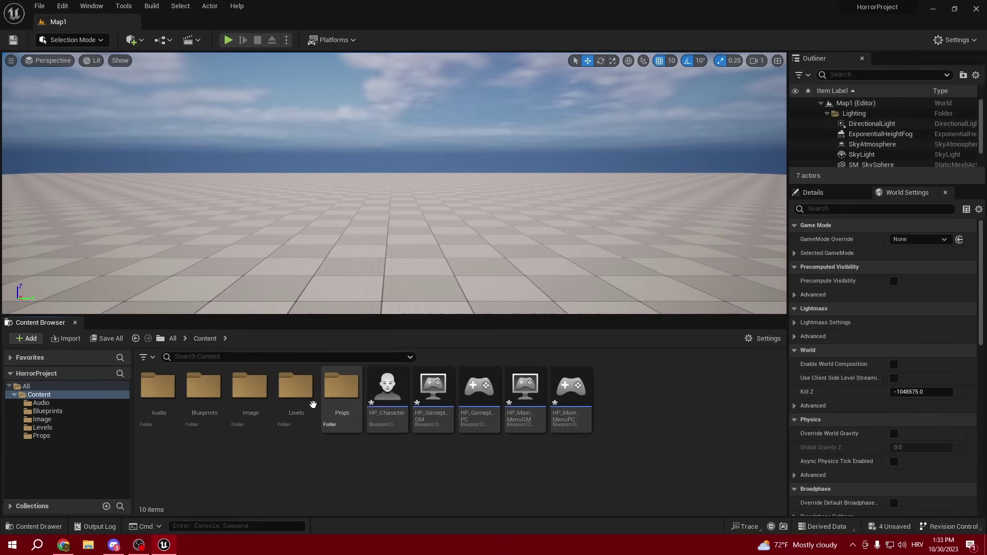
pyautogui.doubleClick(294, 392)
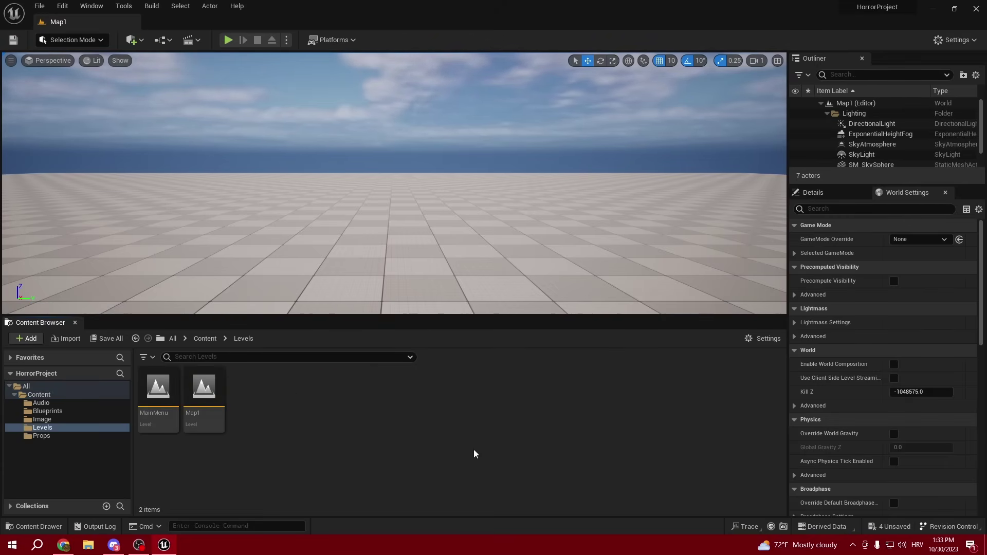
pyautogui.click(209, 337)
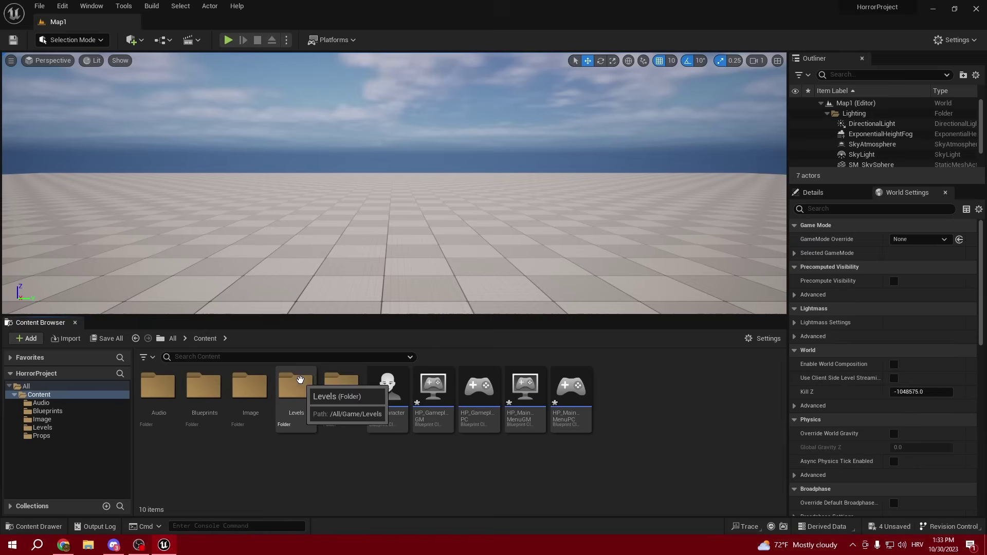
pyautogui.click(297, 393)
pyautogui.doubleClick(296, 393)
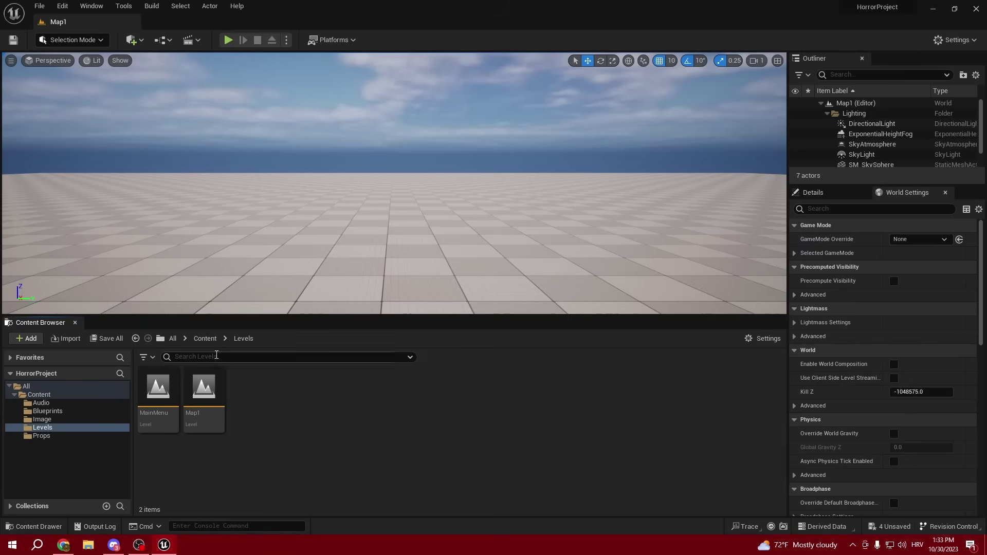
# In the top Content folder, create a Character-based Blueprint by mistake, then delete it.
pyautogui.click(209, 339)
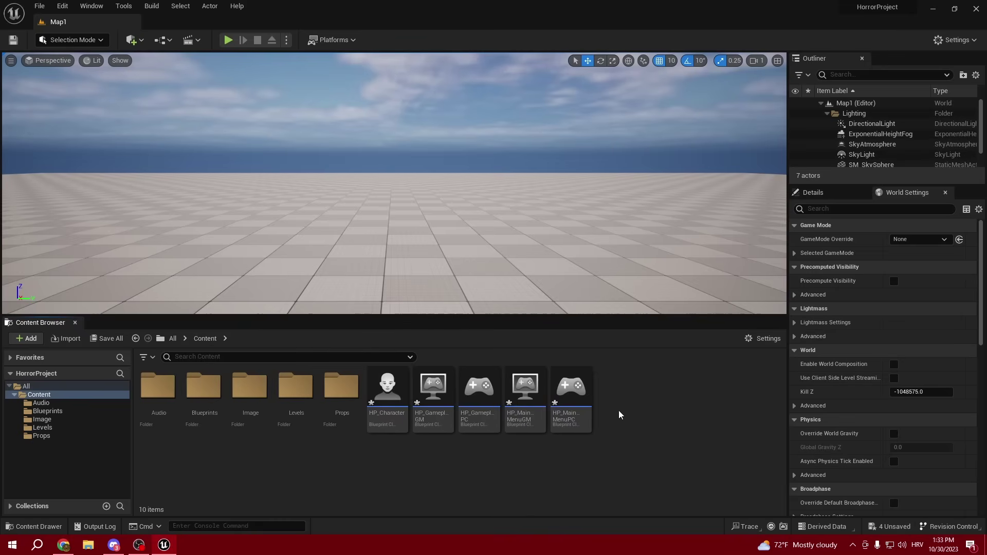
pyautogui.rightClick(613, 397)
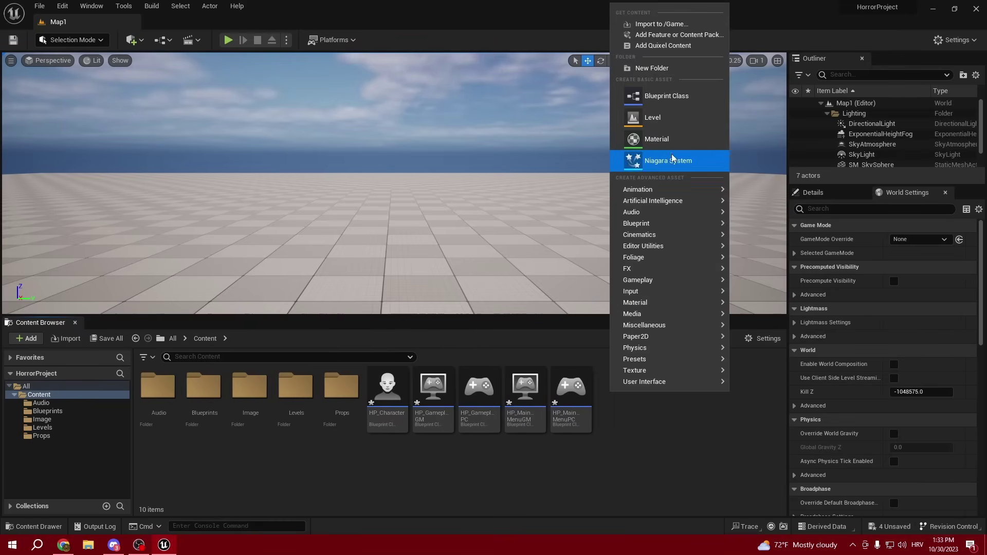
pyautogui.click(667, 97)
pyautogui.click(384, 230)
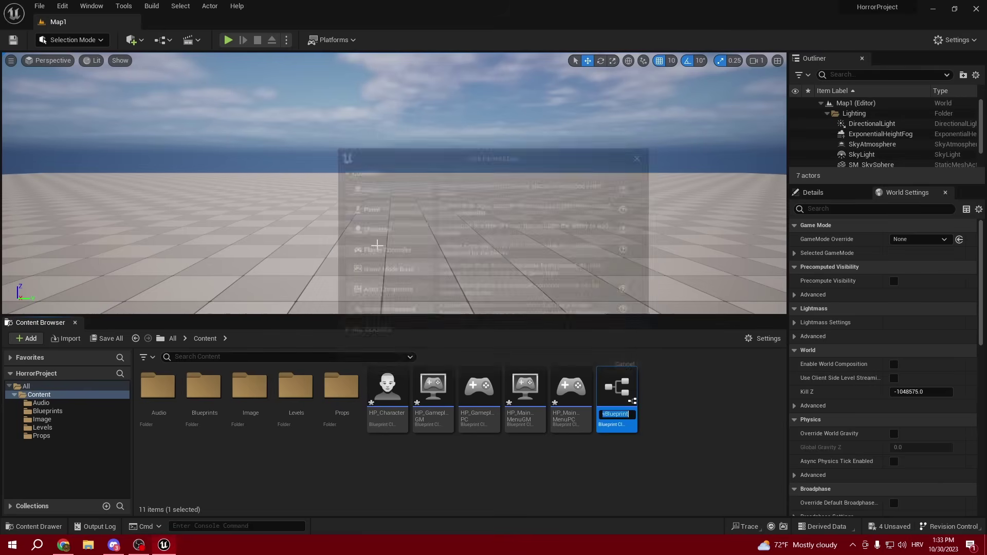
pyautogui.press('Delete')
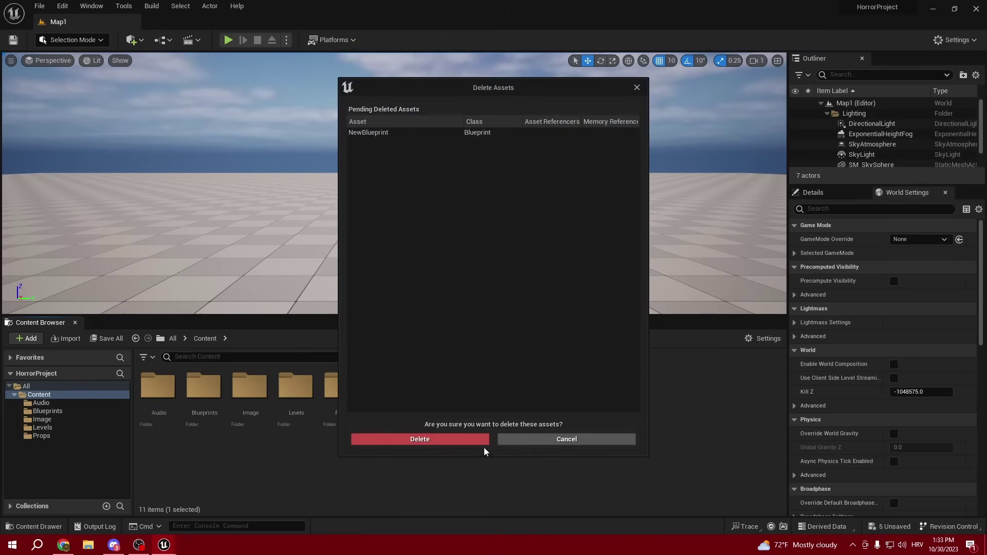
pyautogui.click(483, 440)
# Create a new Blueprint class with GameInstance as parent, named HP_GameInstance.
pyautogui.rightClick(668, 396)
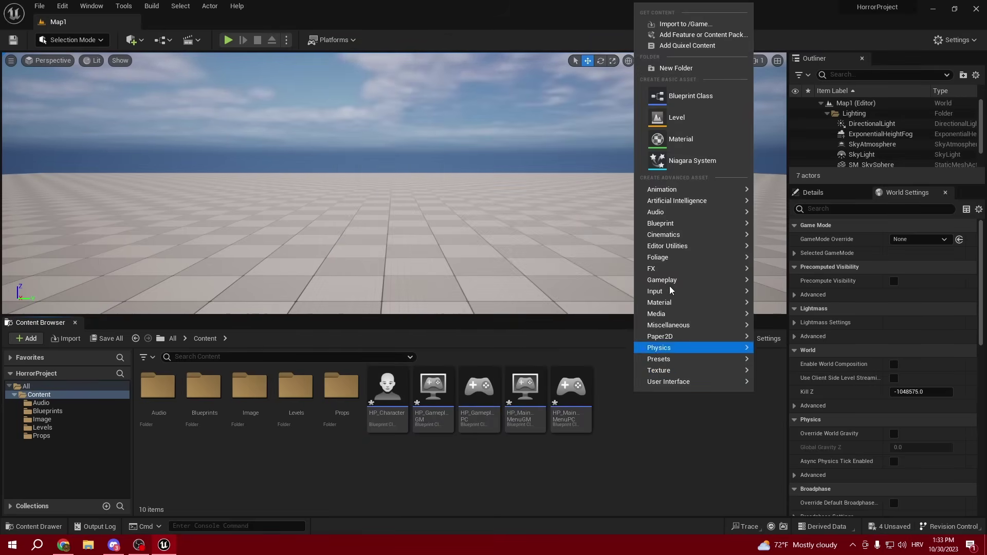
pyautogui.click(666, 98)
pyautogui.click(400, 333)
pyautogui.write('gam')
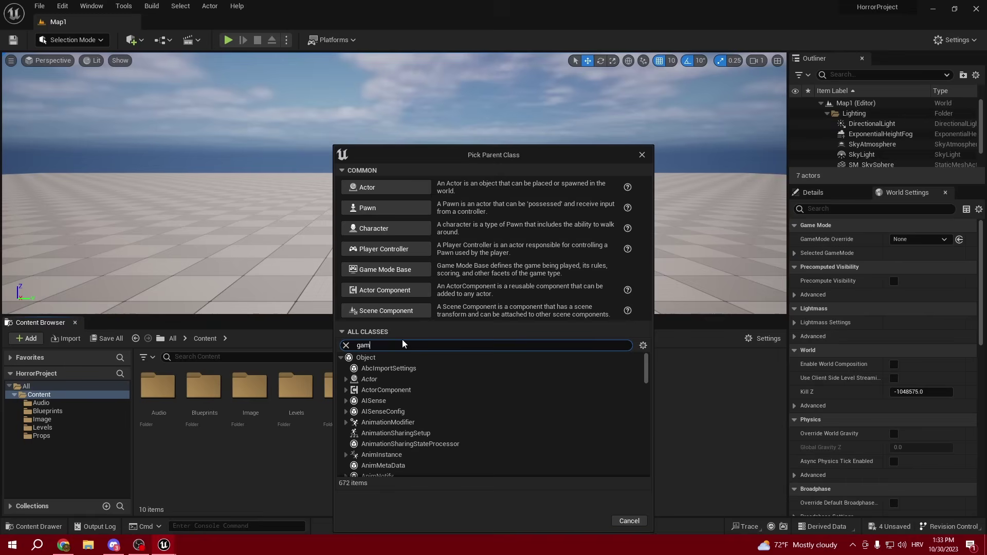
pyautogui.write('e instance')
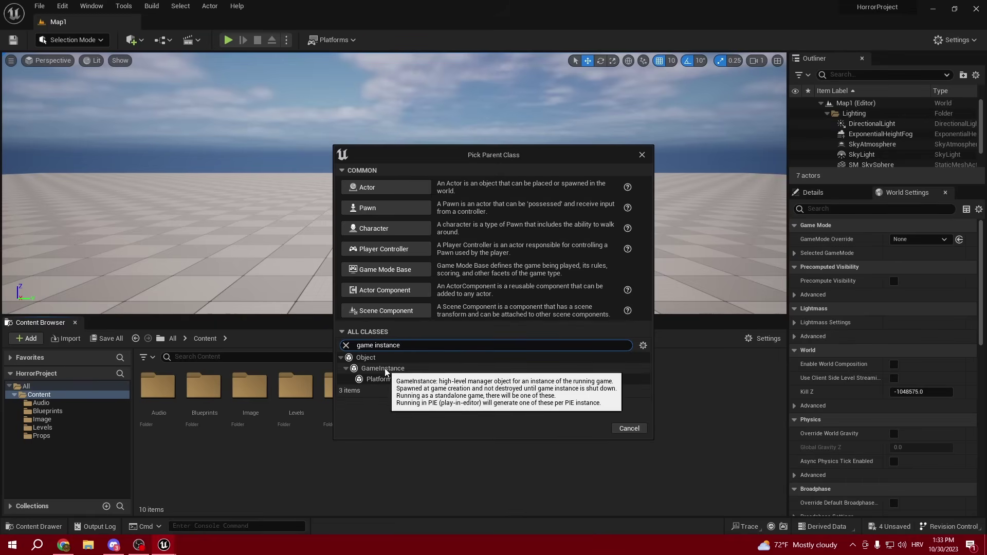
pyautogui.click(385, 368)
pyautogui.click(590, 428)
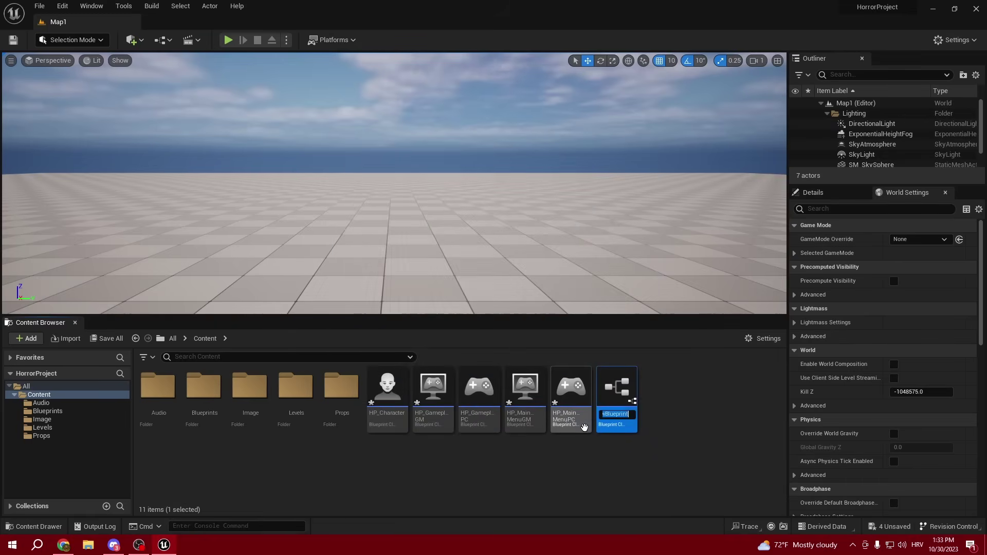
pyautogui.write('H')
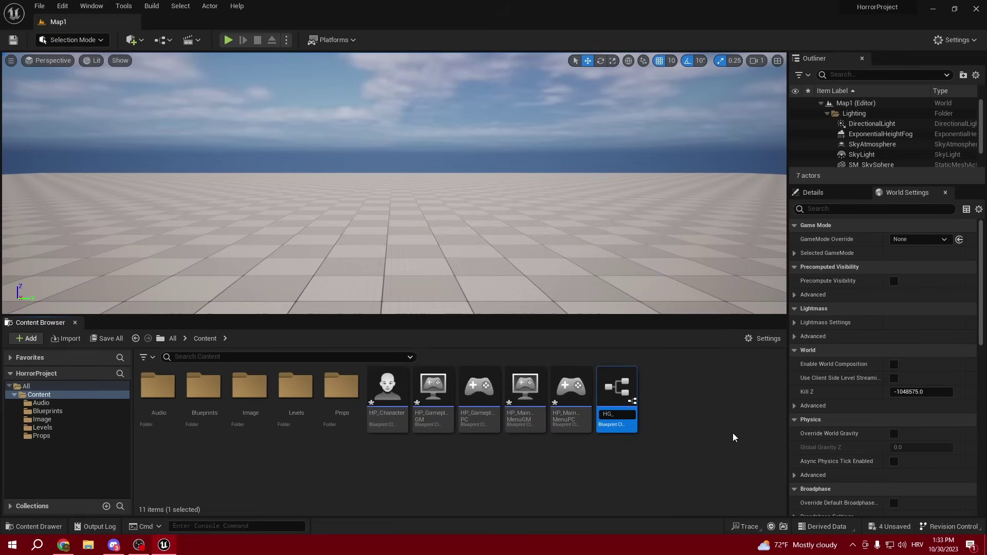
pyautogui.write('G_')
pyautogui.press('BackSpace')
pyautogui.press('BackSpace')
pyautogui.write('P_GameInstance')
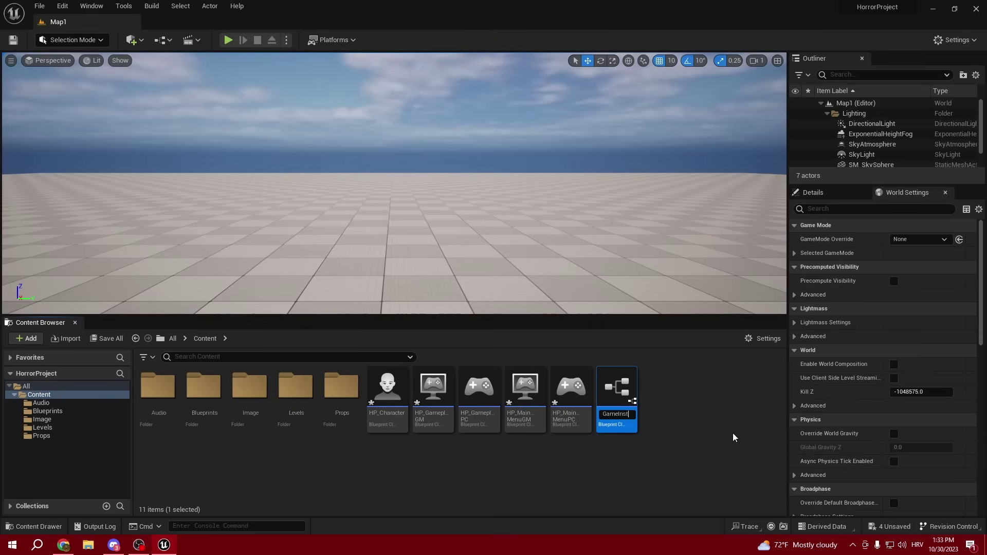
pyautogui.press('Return')
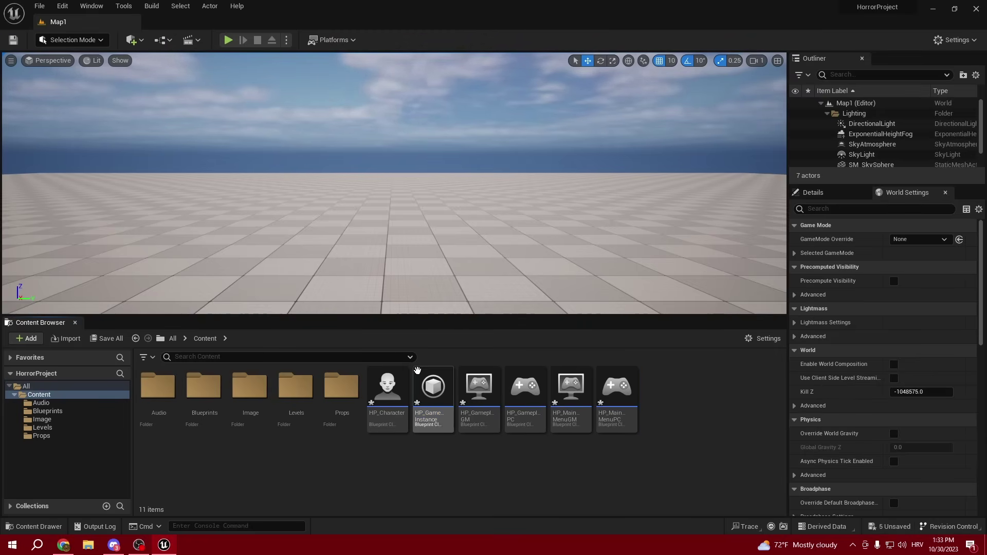
# In Project Settings Maps & Modes, set Editor Startup Map and Game Default Map to MainMenu.
pyautogui.click(60, 6)
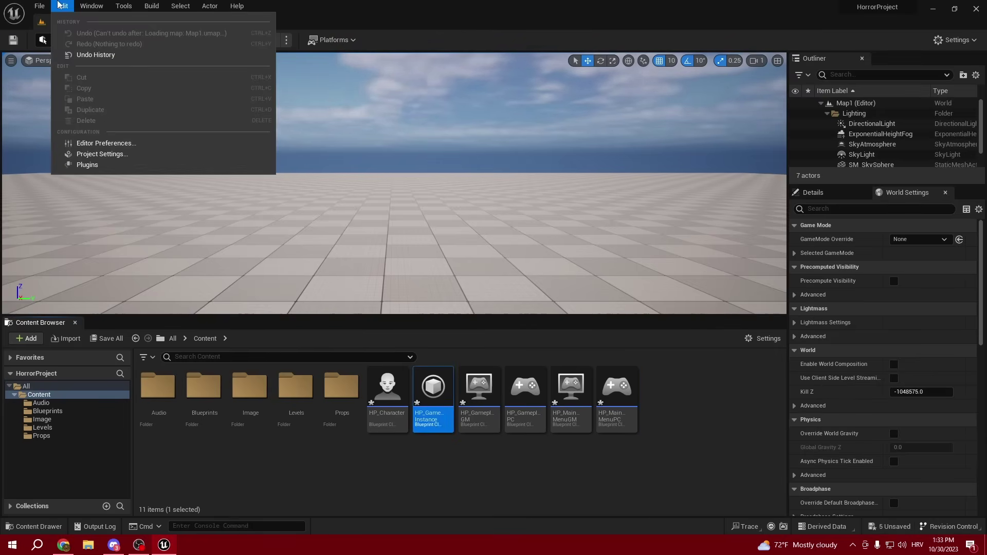
pyautogui.click(85, 154)
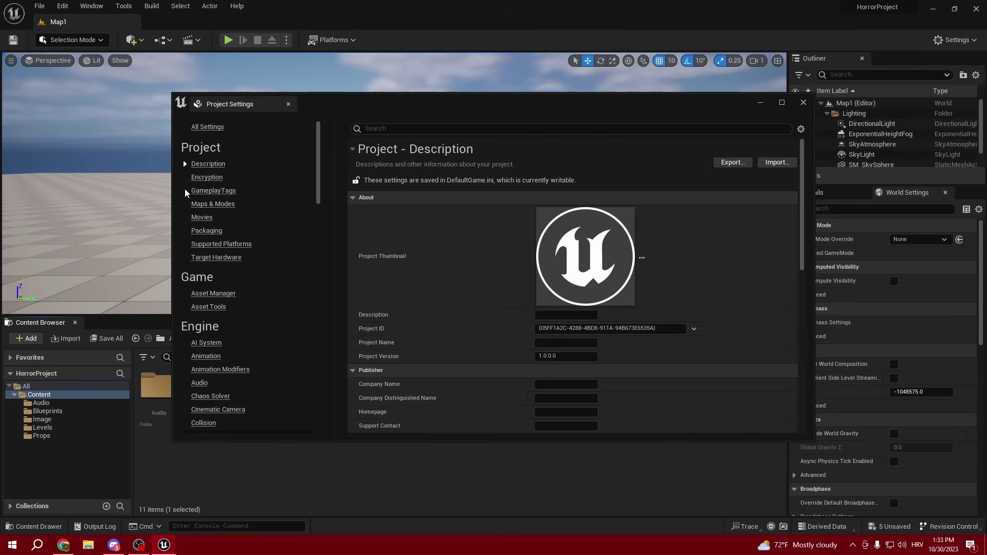
pyautogui.click(190, 190)
pyautogui.click(200, 204)
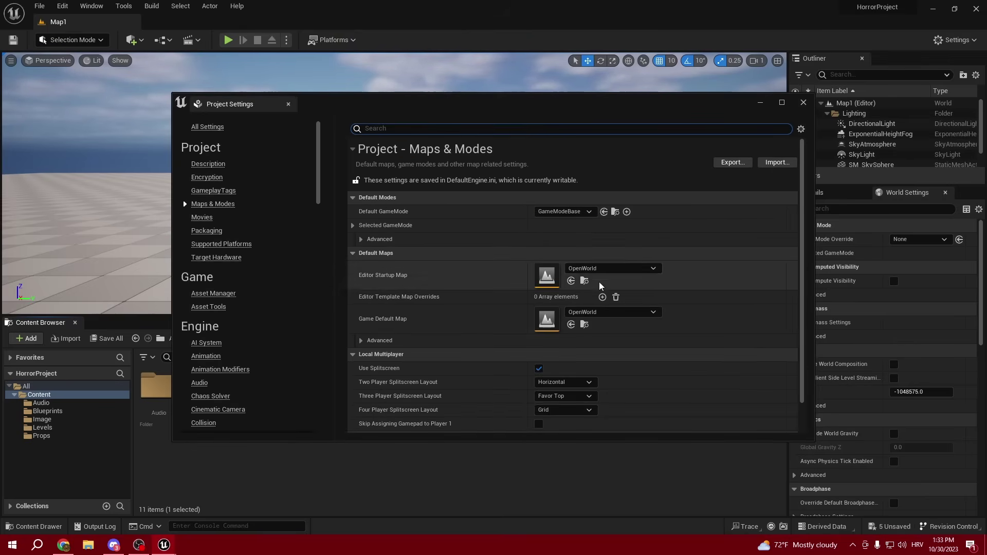
pyautogui.click(596, 268)
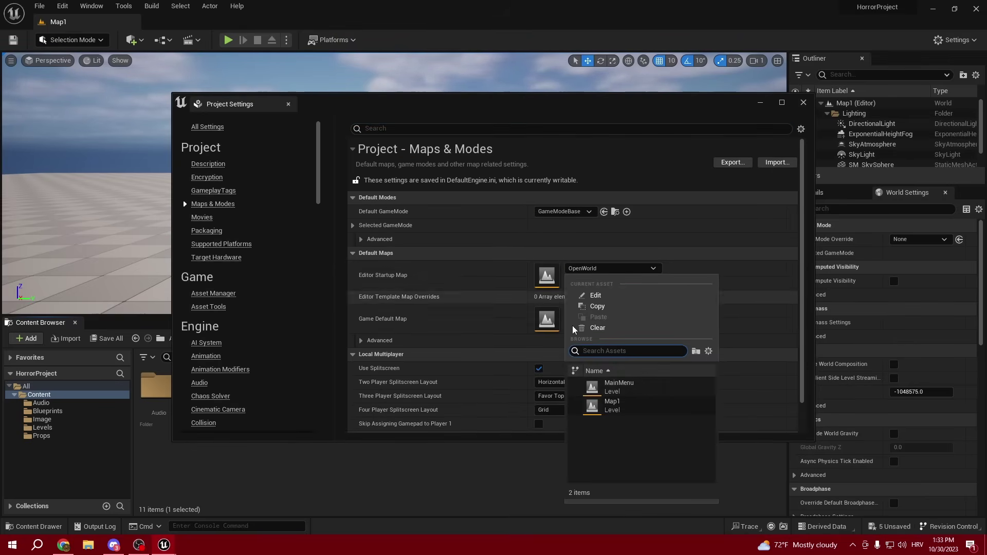
pyautogui.click(574, 280)
pyautogui.click(581, 313)
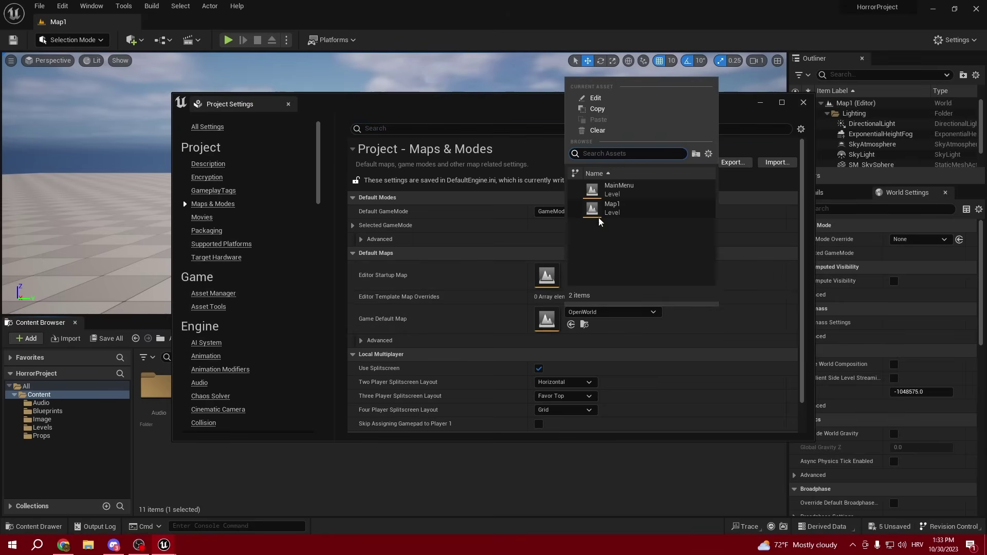
pyautogui.click(617, 189)
# Set the Game Instance Class to HP_GameInstance.
pyautogui.scroll(-1, 669, 360)
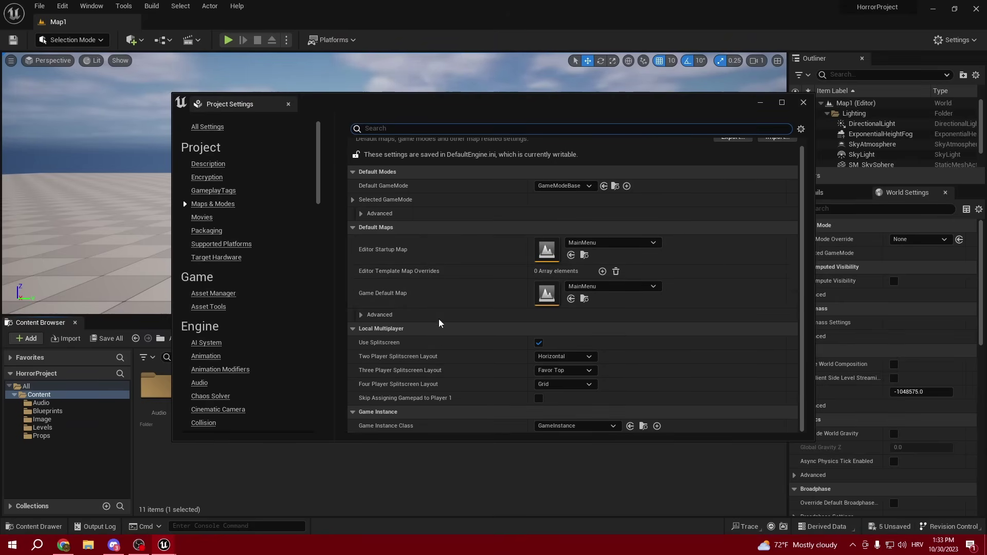
pyautogui.click(575, 426)
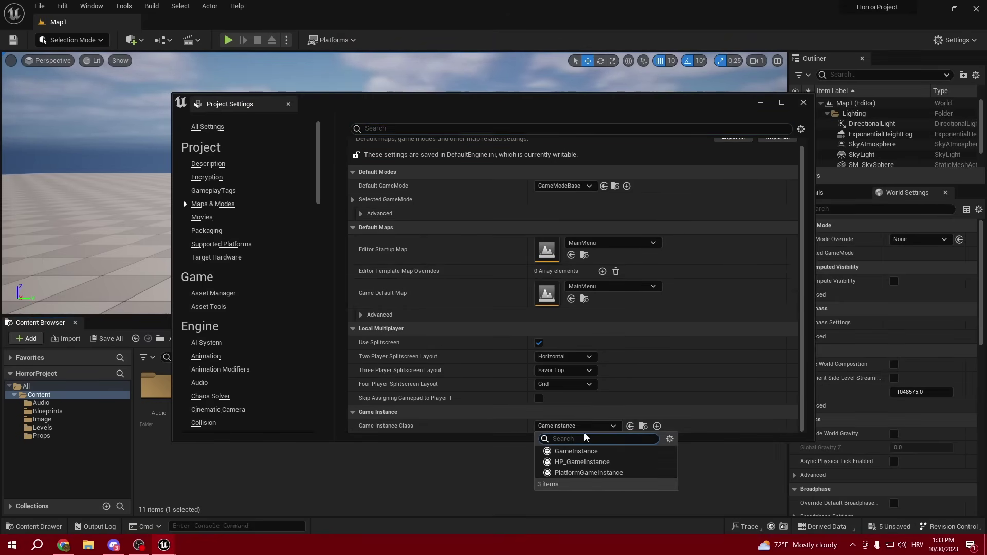
pyautogui.click(587, 462)
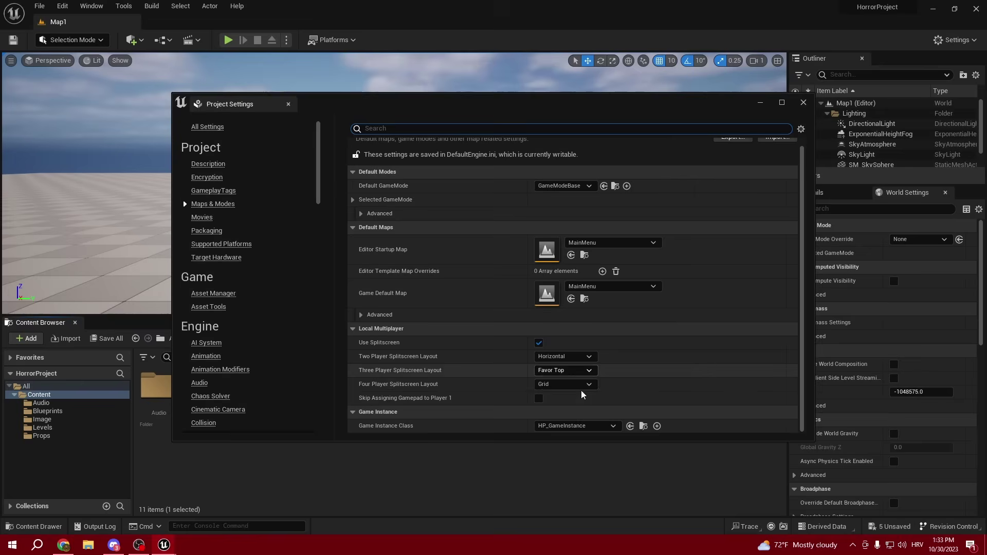
# Close Project Settings, open the MainMenu level from Content > Levels, and save pending changes.
pyautogui.click(803, 103)
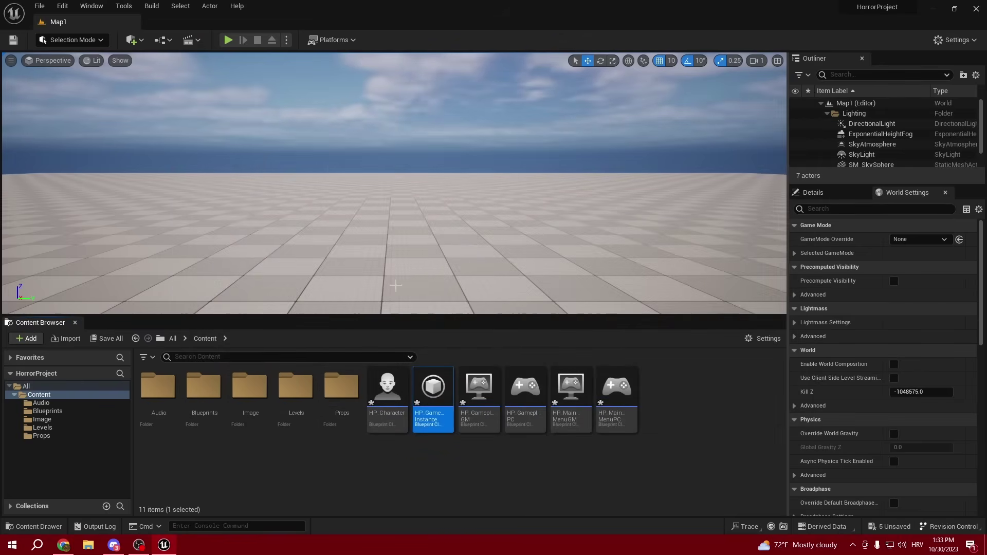
pyautogui.doubleClick(297, 388)
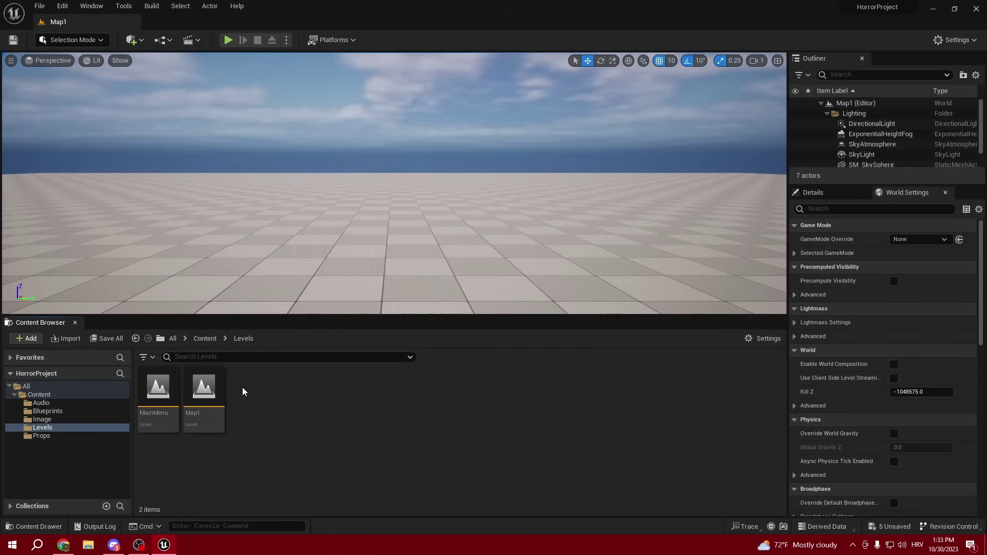
pyautogui.doubleClick(146, 401)
pyautogui.click(513, 386)
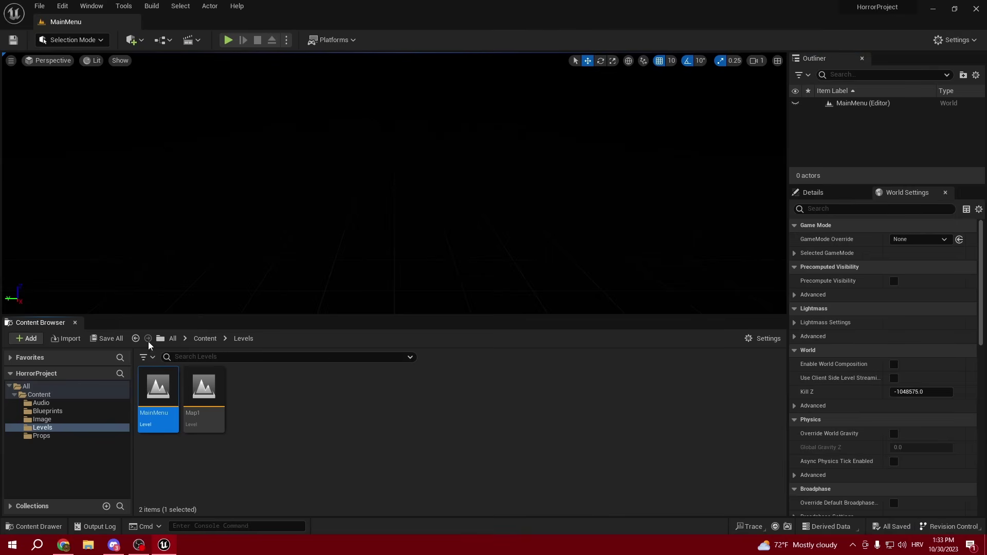
# Bring the World Settings panel back into view with the MainMenu level asset selected.
pyautogui.click(663, 369)
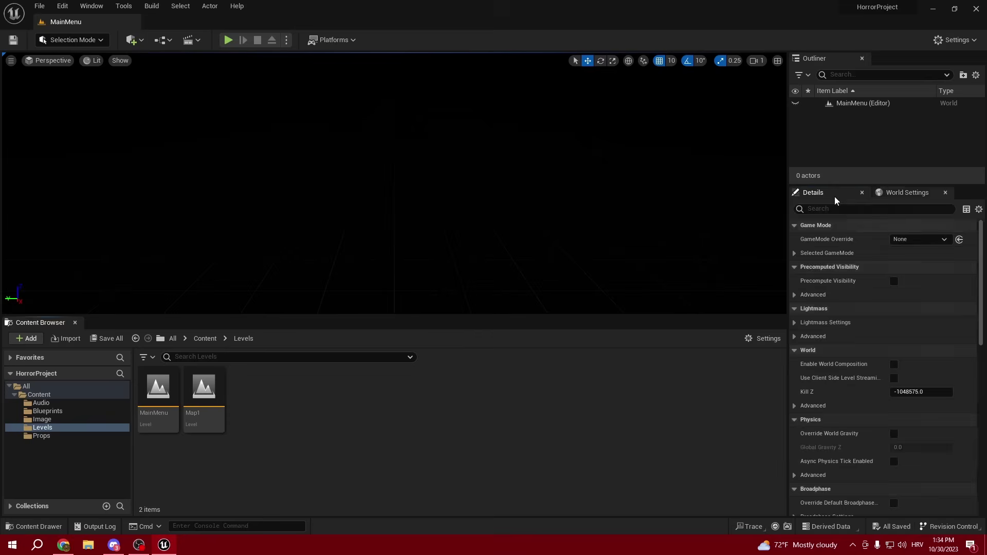
pyautogui.click(813, 192)
pyautogui.click(908, 192)
pyautogui.click(170, 385)
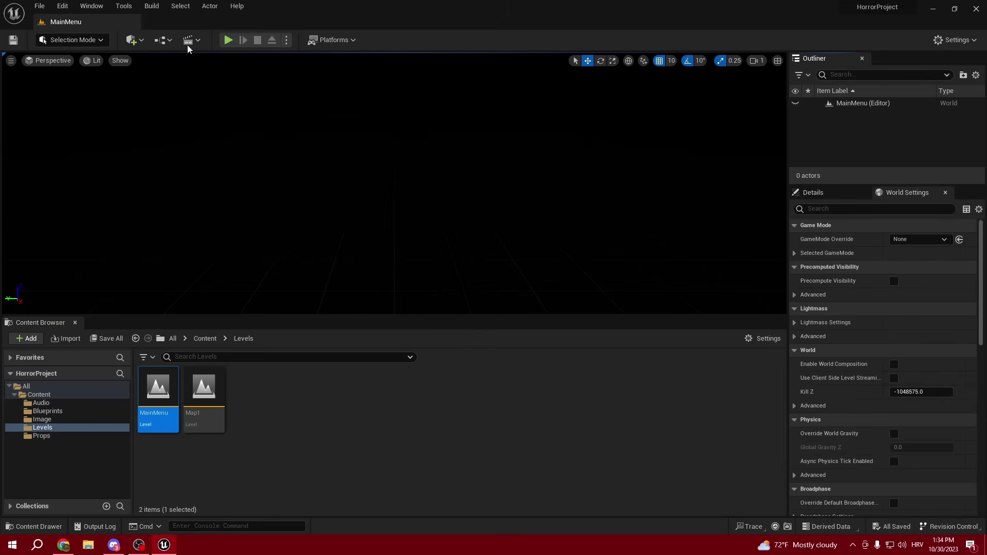
pyautogui.click(93, 5)
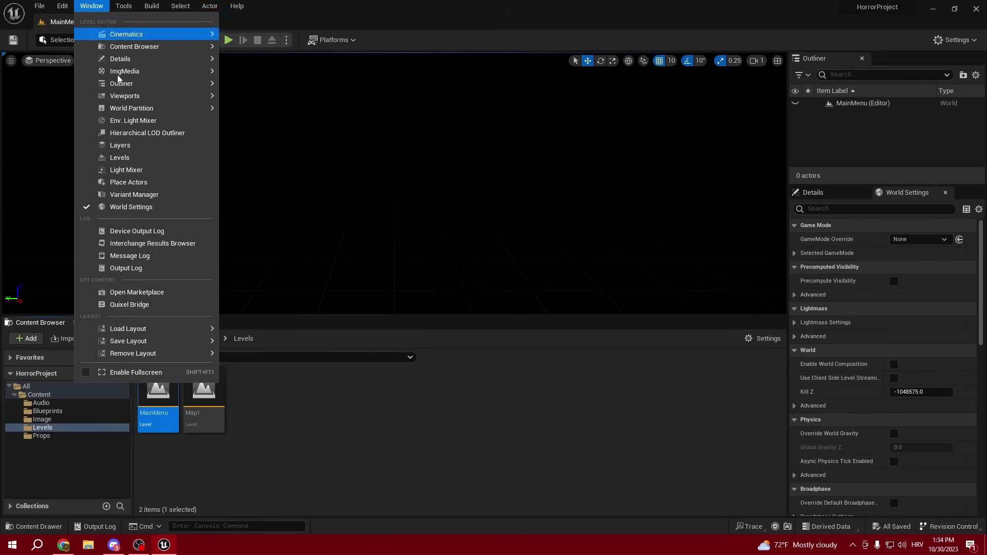
pyautogui.click(624, 445)
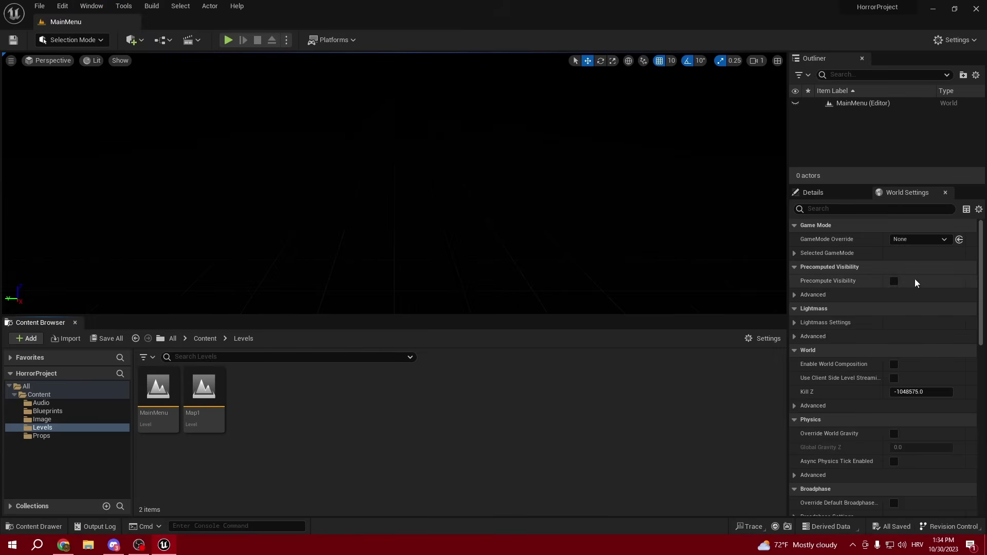
# Set GameMode Override to HP_MainMenuGM, with HP_MainMenuPC as player controller and Default Pawn None.
pyautogui.click(906, 239)
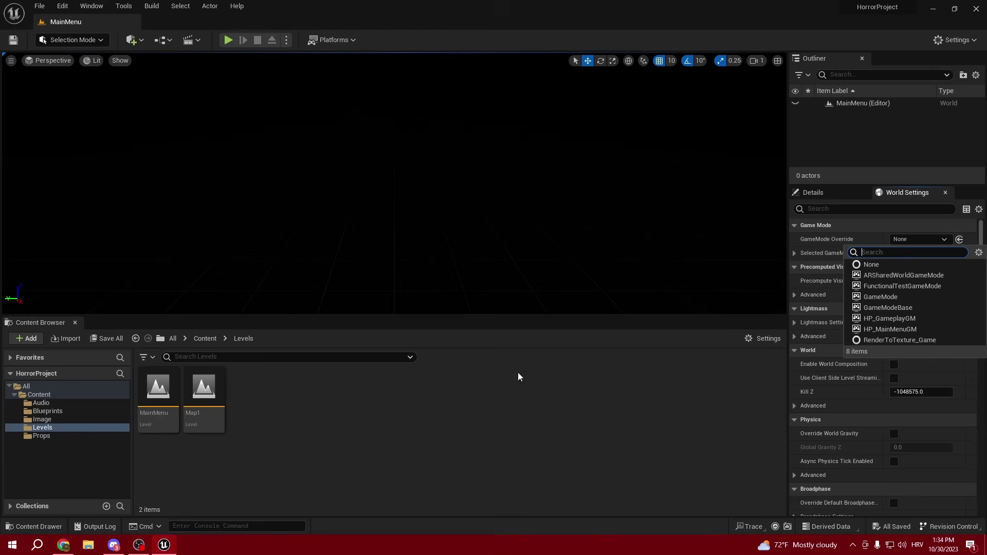
pyautogui.click(890, 329)
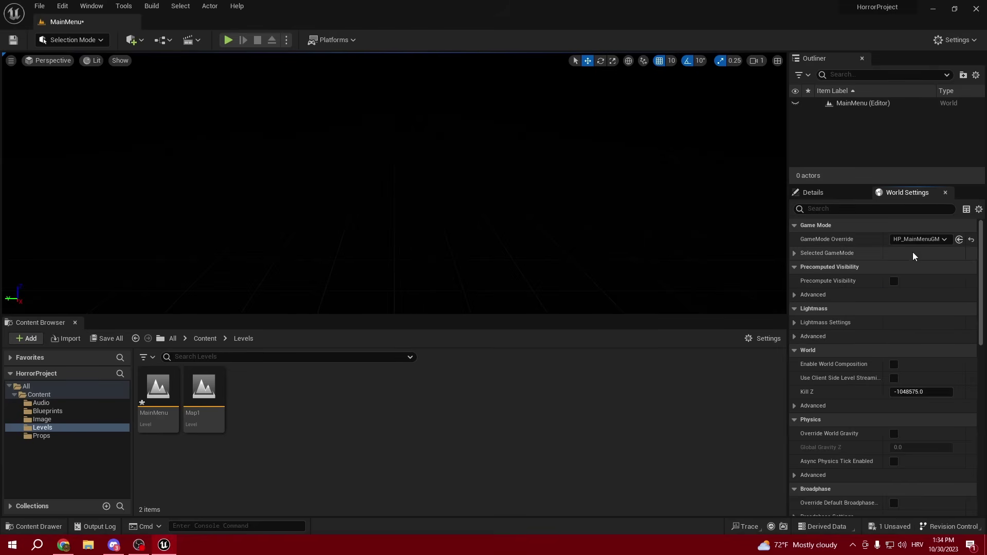
pyautogui.click(794, 253)
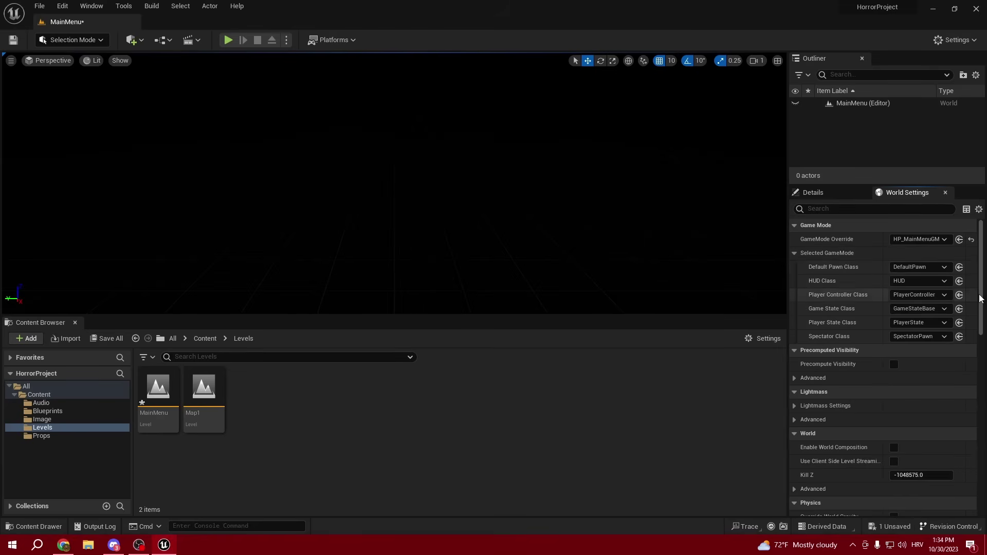
pyautogui.click(914, 291)
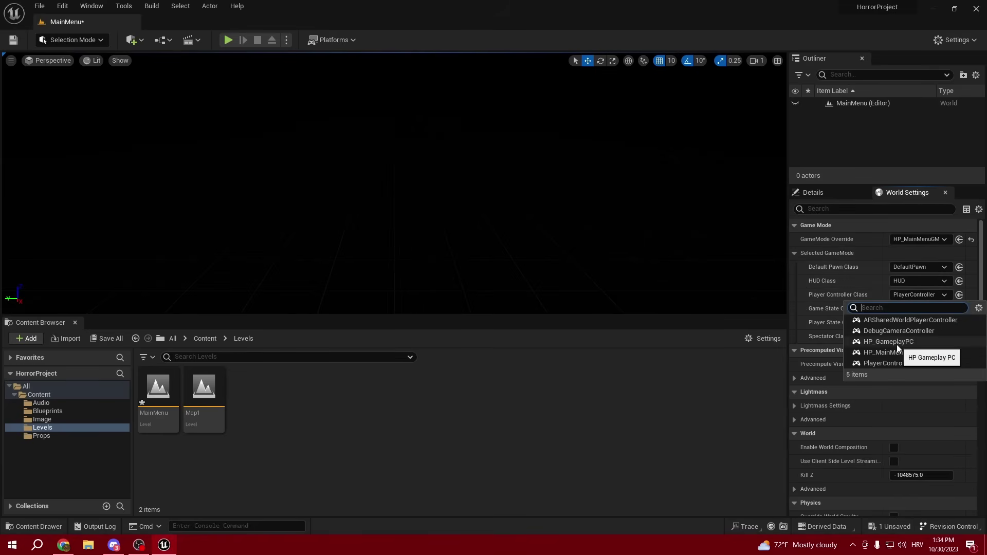
pyautogui.click(897, 343)
pyautogui.click(914, 294)
pyautogui.click(908, 354)
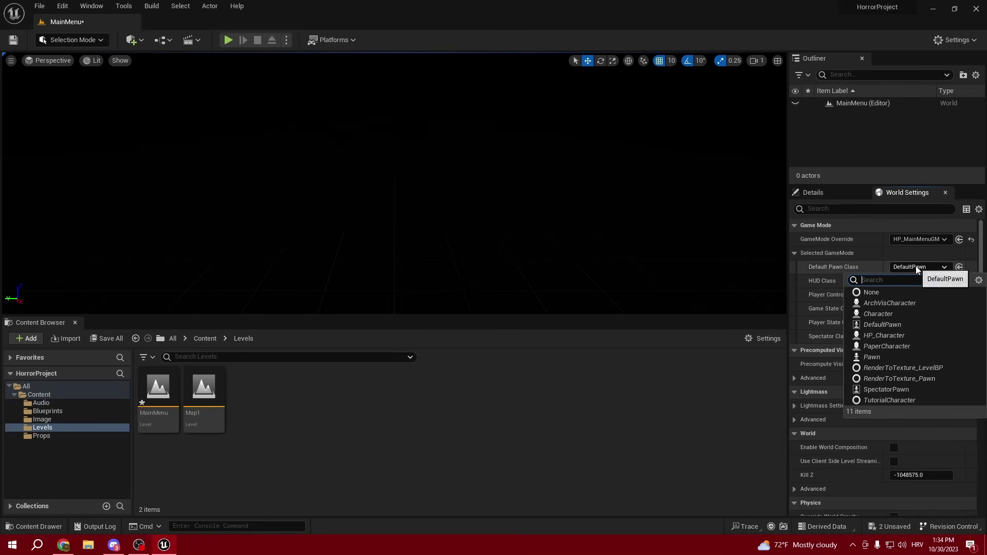
pyautogui.click(886, 292)
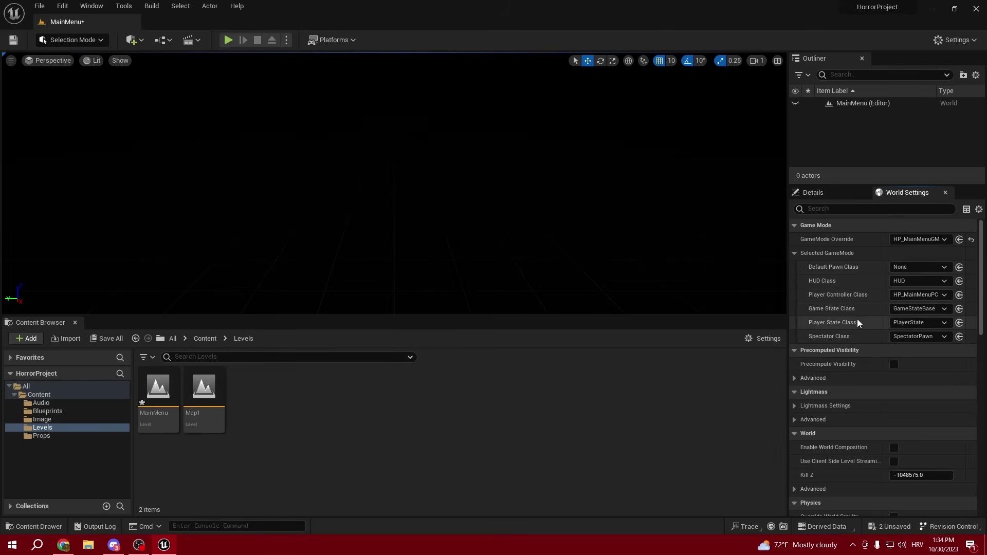
# Save MainMenu, open Map1, and set its GameMode Override to HP_GameplayGM.
pyautogui.doubleClick(203, 391)
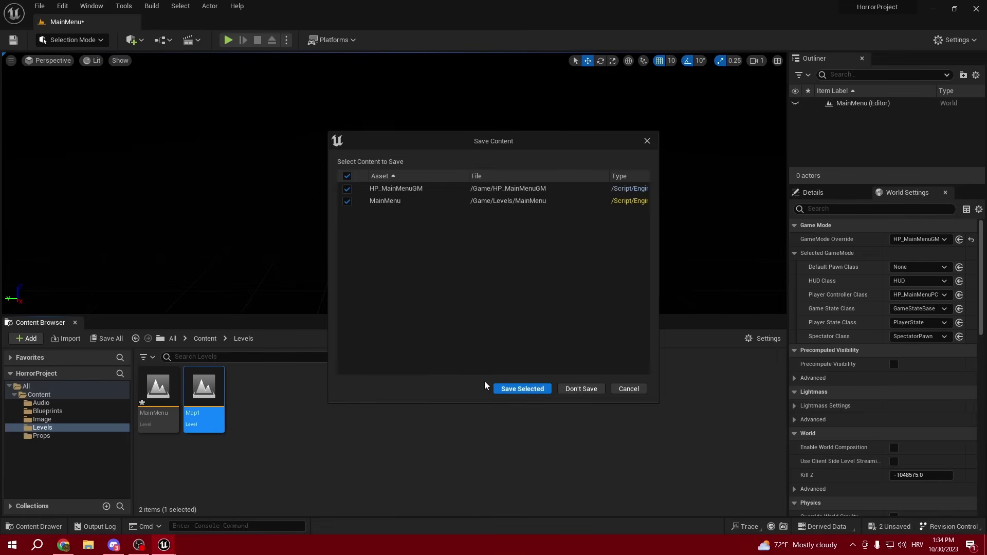
pyautogui.click(520, 389)
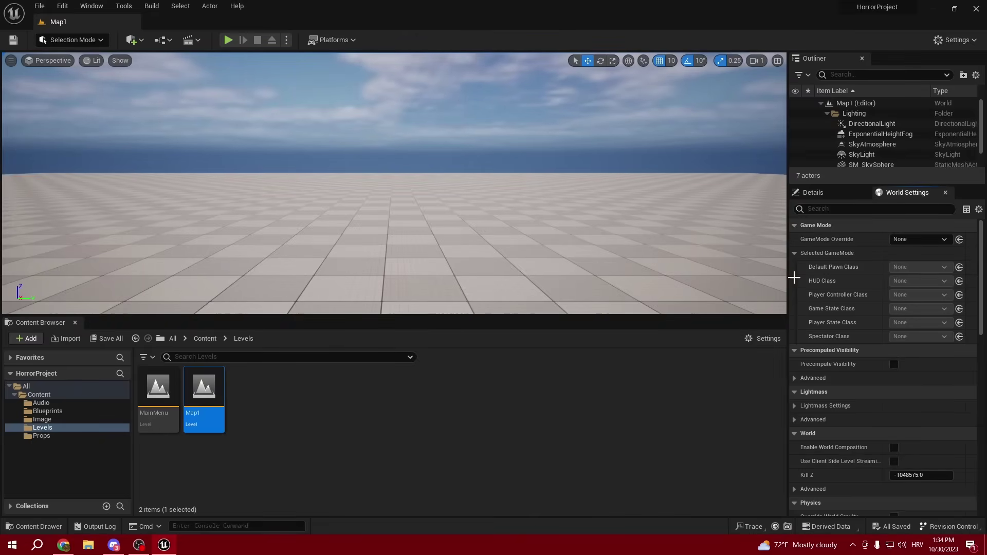
pyautogui.click(906, 238)
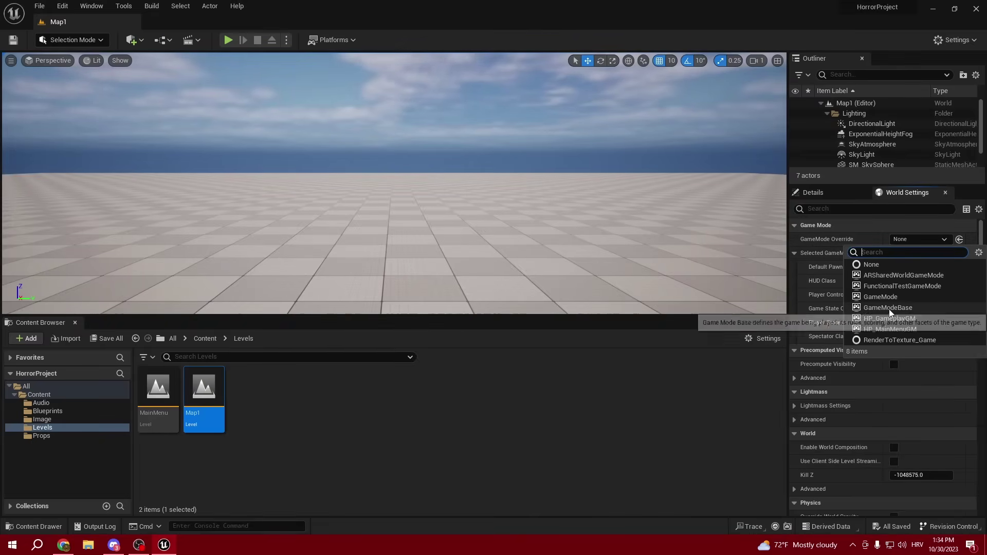
pyautogui.click(887, 318)
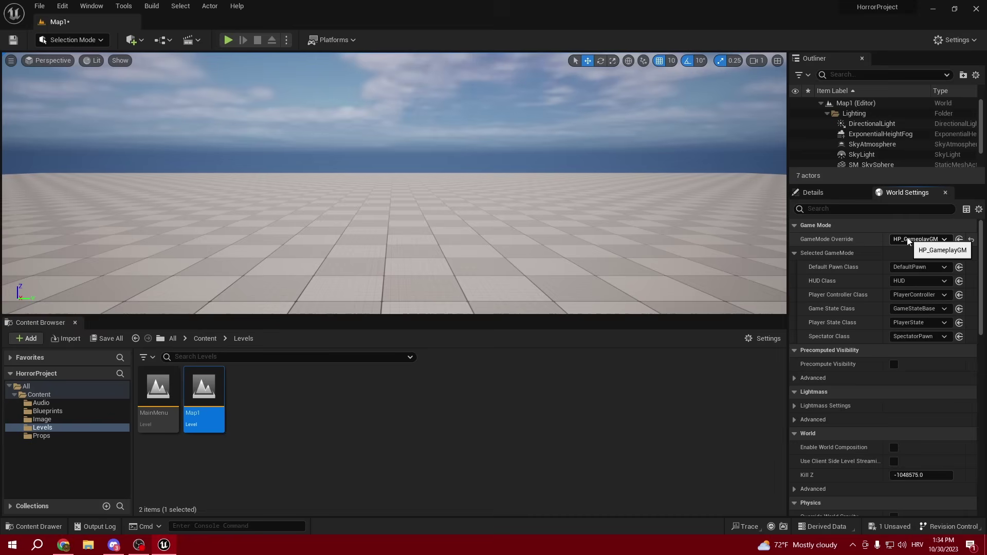
# Make HP_Character the default pawn and HP_GameplayPC the player controller, leaving game state unchanged.
pyautogui.click(915, 268)
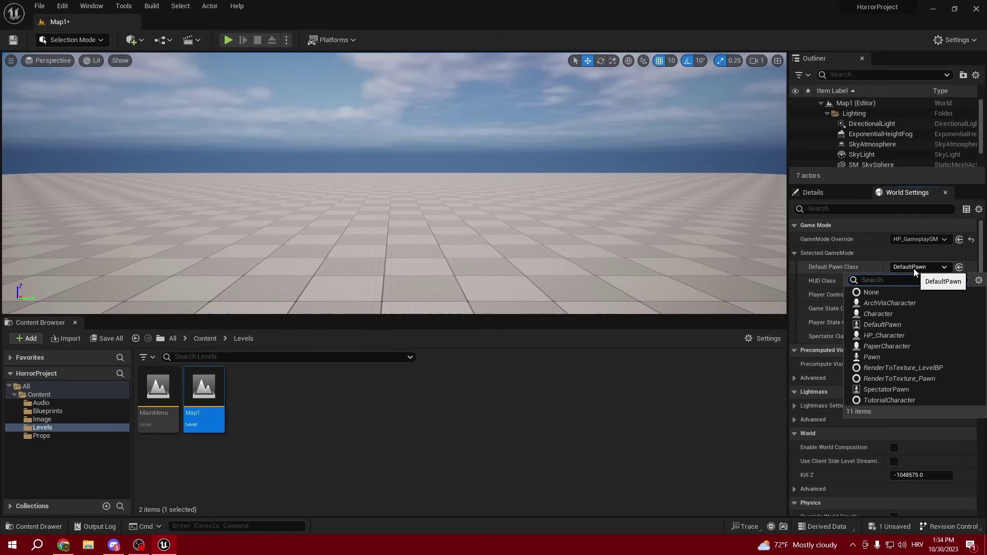
pyautogui.click(884, 334)
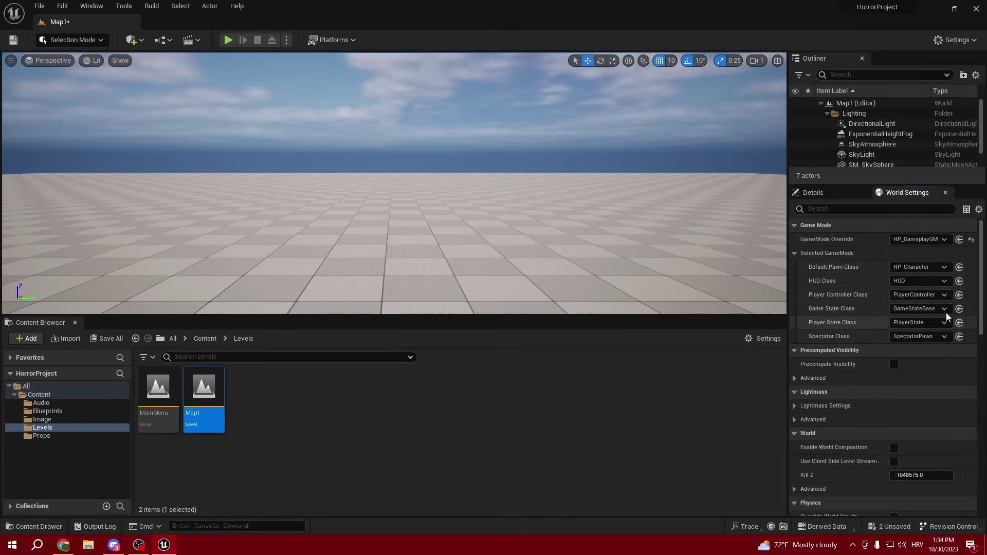
pyautogui.click(920, 294)
pyautogui.click(889, 342)
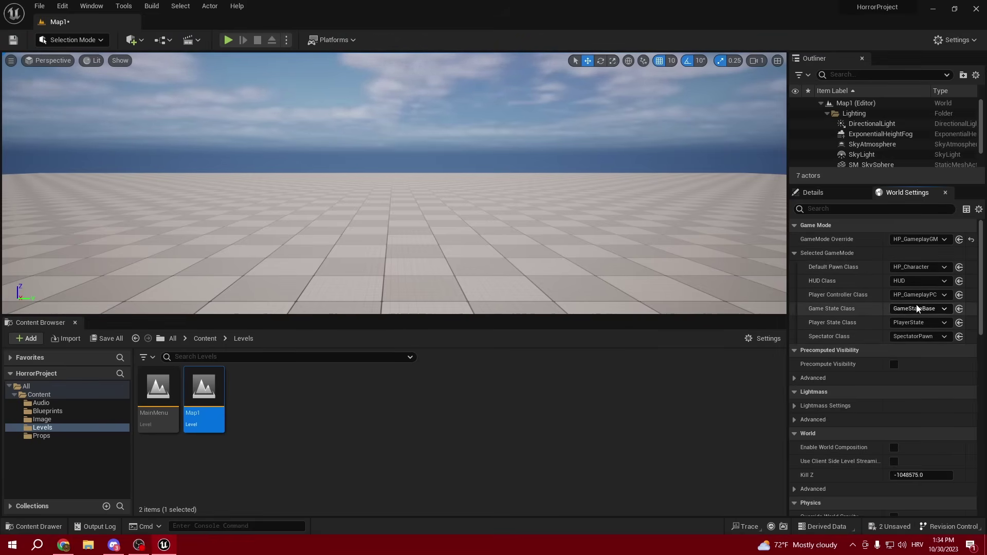
pyautogui.click(895, 310)
pyautogui.click(892, 315)
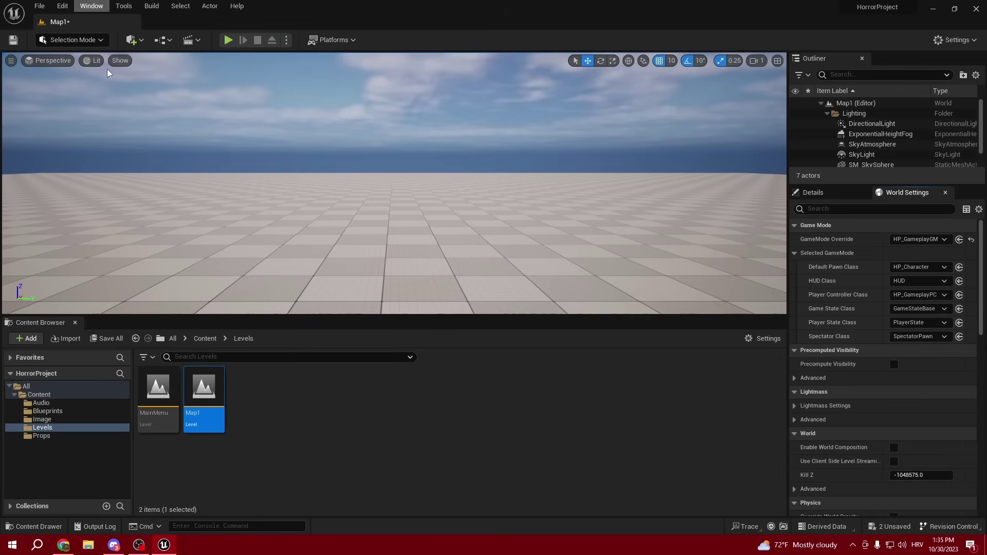
# Return to the Content folder and Save All, writing Map1 and HP_GameplayGM to disk.
pyautogui.click(204, 339)
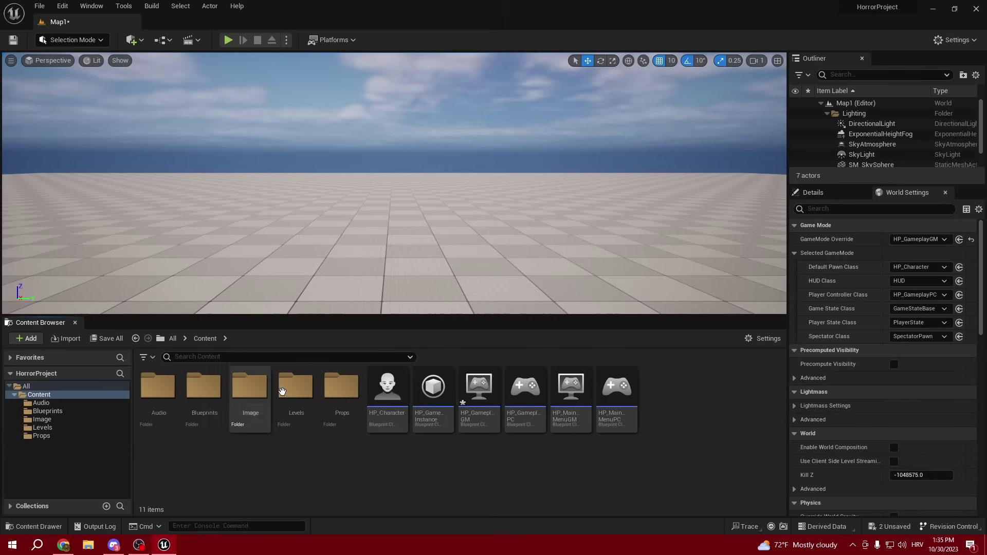
pyautogui.click(510, 446)
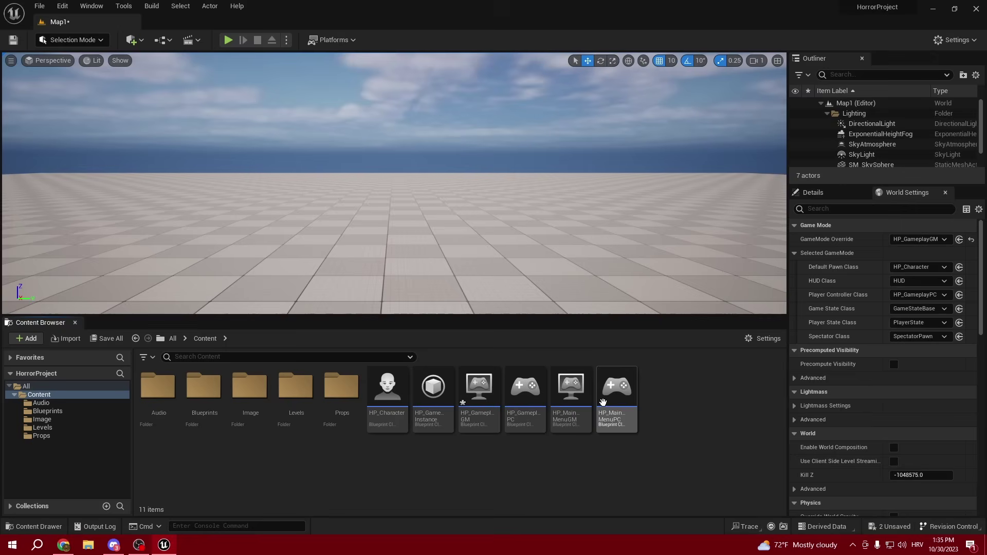
pyautogui.click(109, 338)
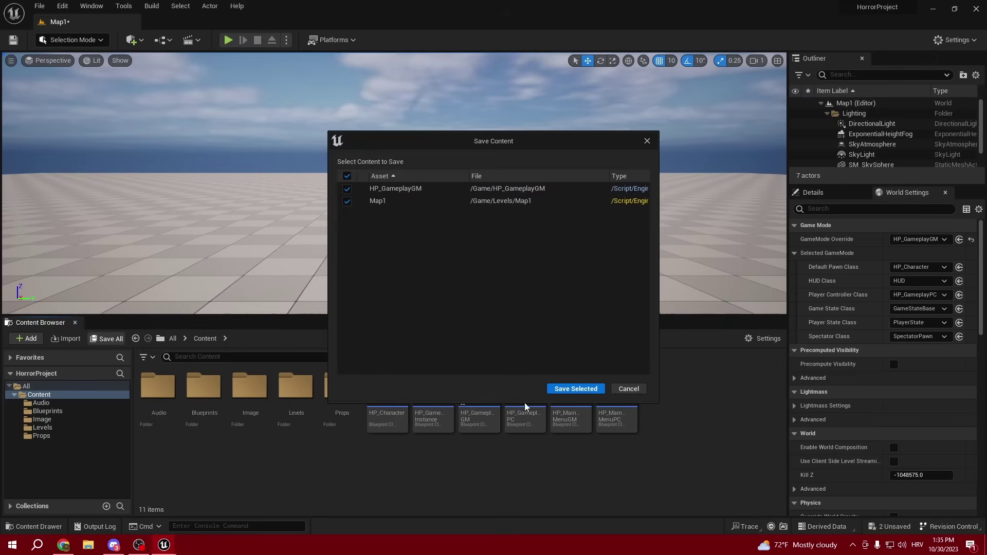
pyautogui.click(557, 393)
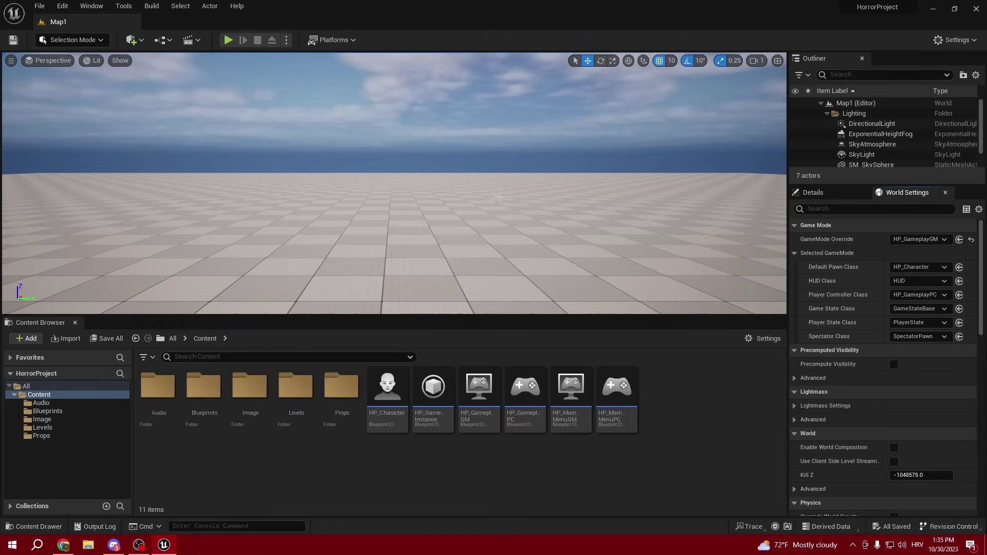
pyautogui.moveTo(500, 197)
pyautogui.mouseDown(button='right')
pyautogui.moveTo(520, 192)
pyautogui.moveTo(526, 174)
pyautogui.moveTo(505, 178)
pyautogui.mouseUp(button='right')
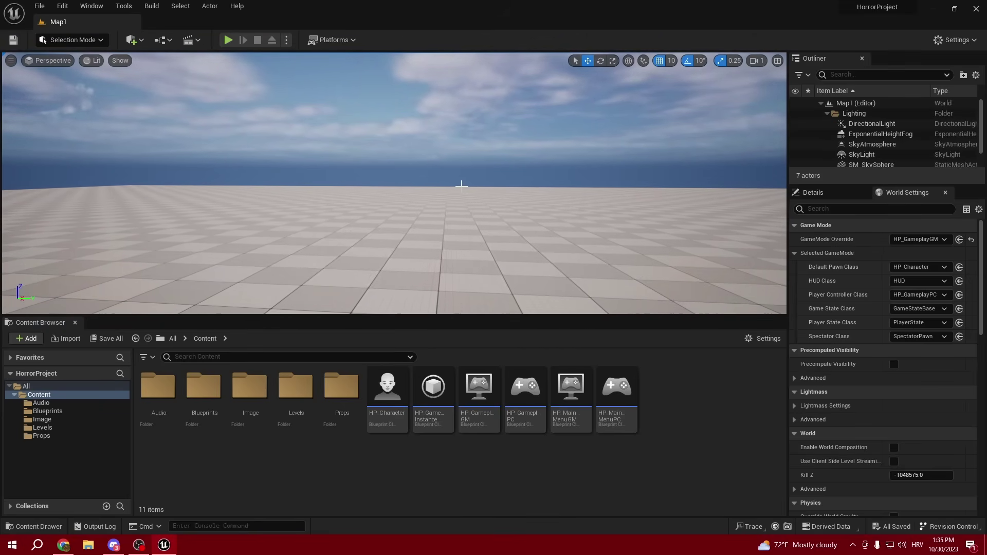